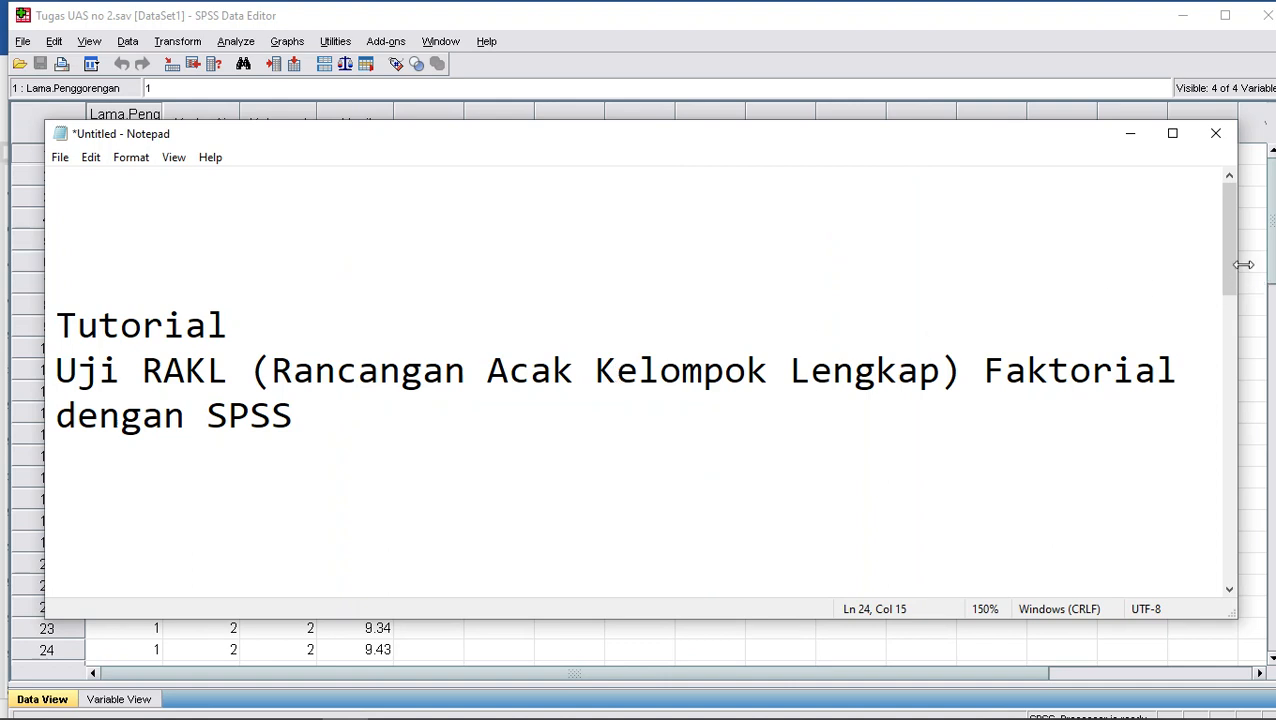
Add "<3" after "Unipdu aja..." in the Notepad note
drag(1230, 262, 1236, 515)
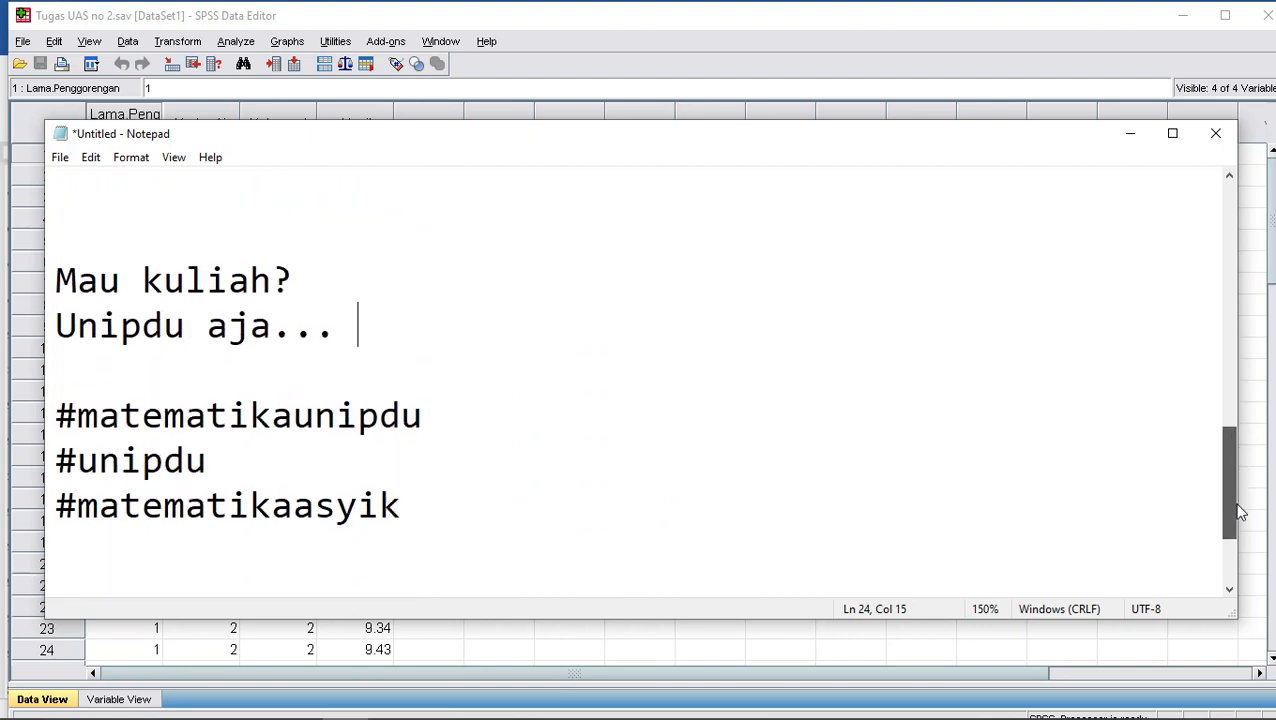
drag(346, 327, 55, 280)
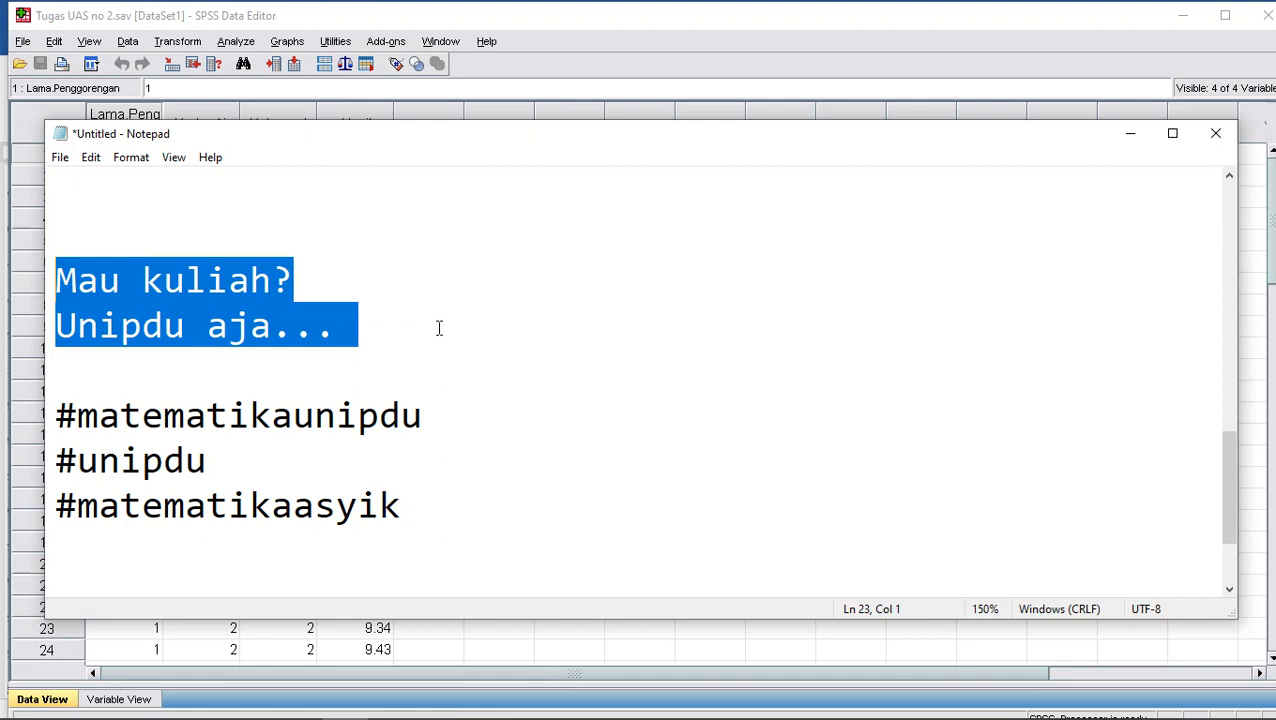
click(440, 332)
text(<3)
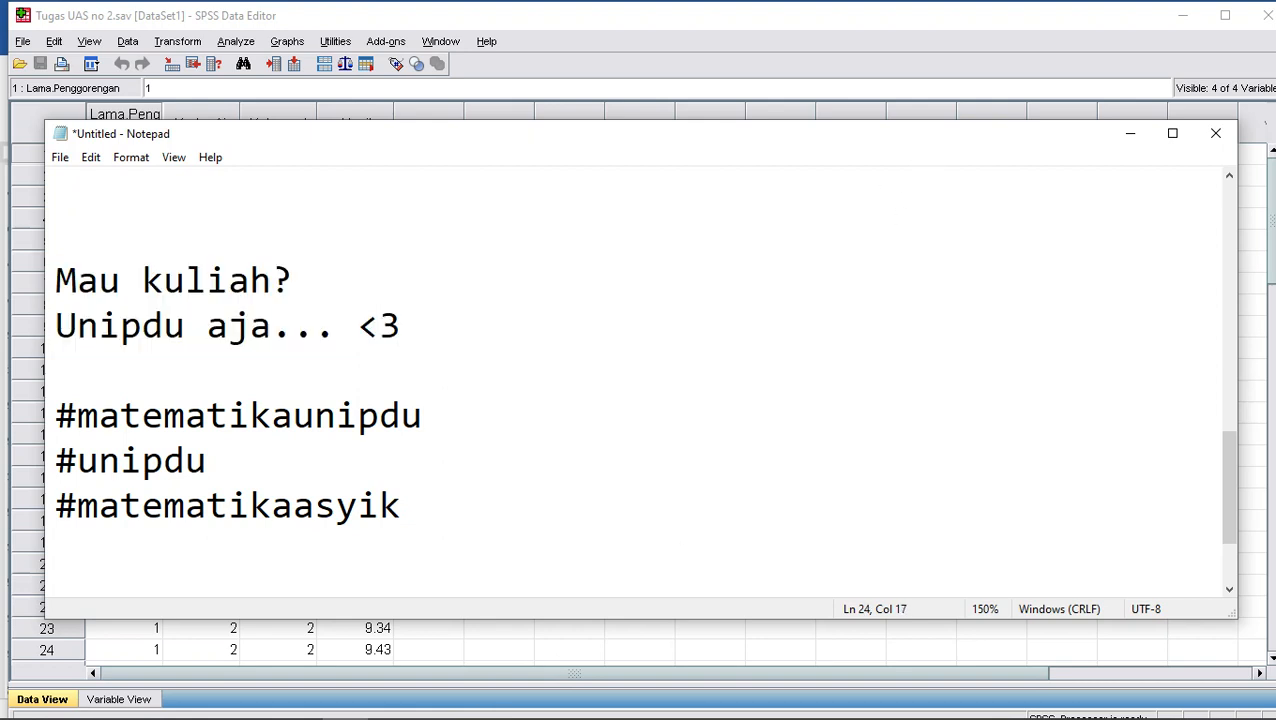
Switch to the Word document UAS RANCANGAN PERCOBAAN 20202 and read question 2 with its data table
mouse_move(254, 708)
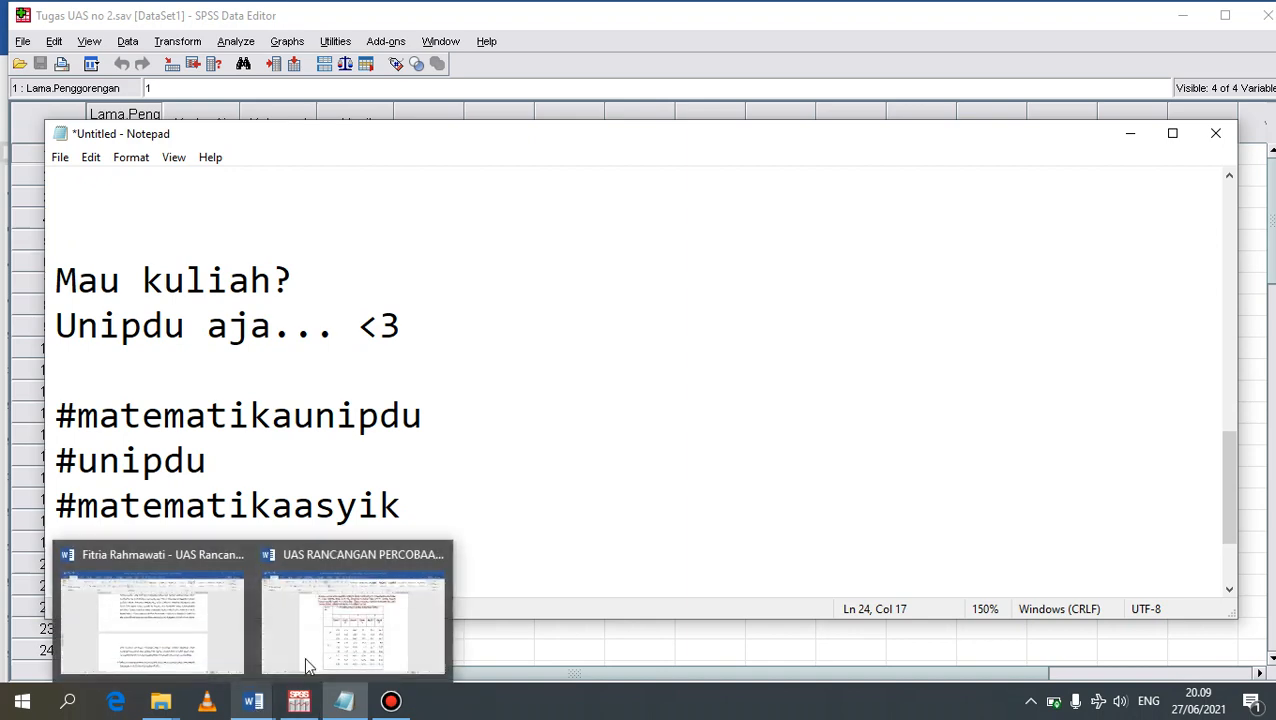
click(356, 625)
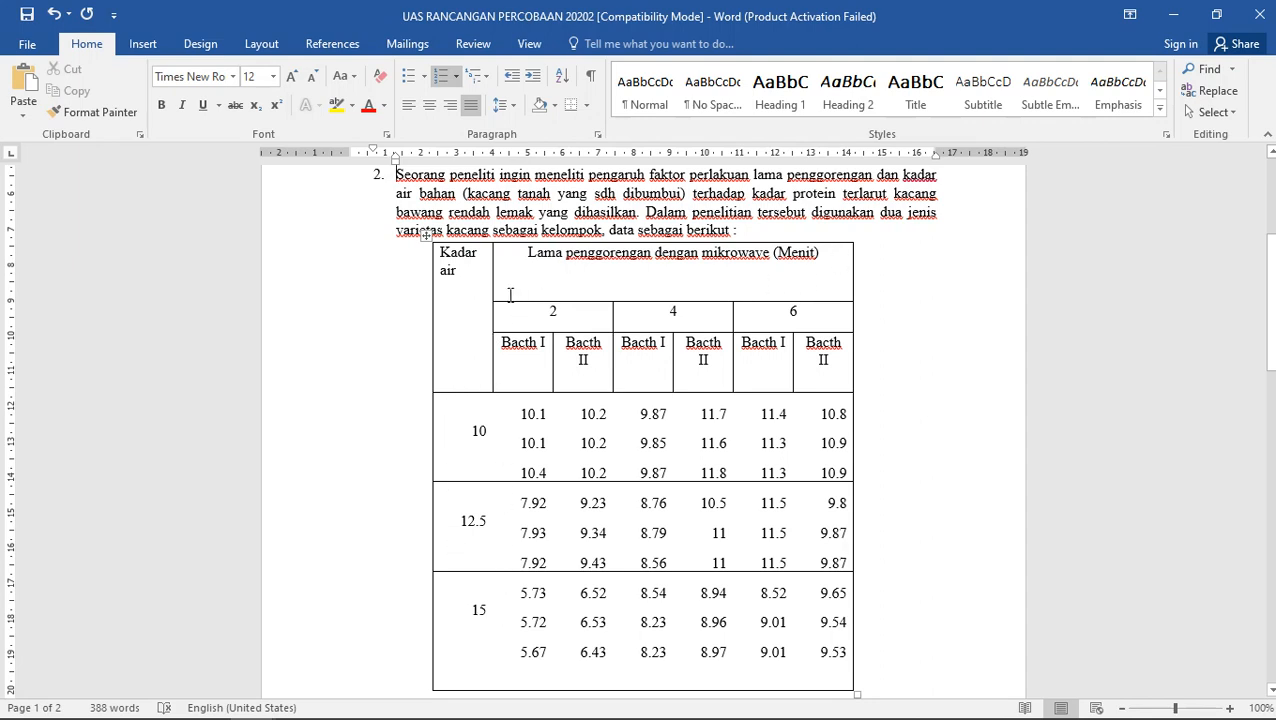
Switch to the SPSS Data Editor and review the labels of the four variable definitions
mouse_move(620, 717)
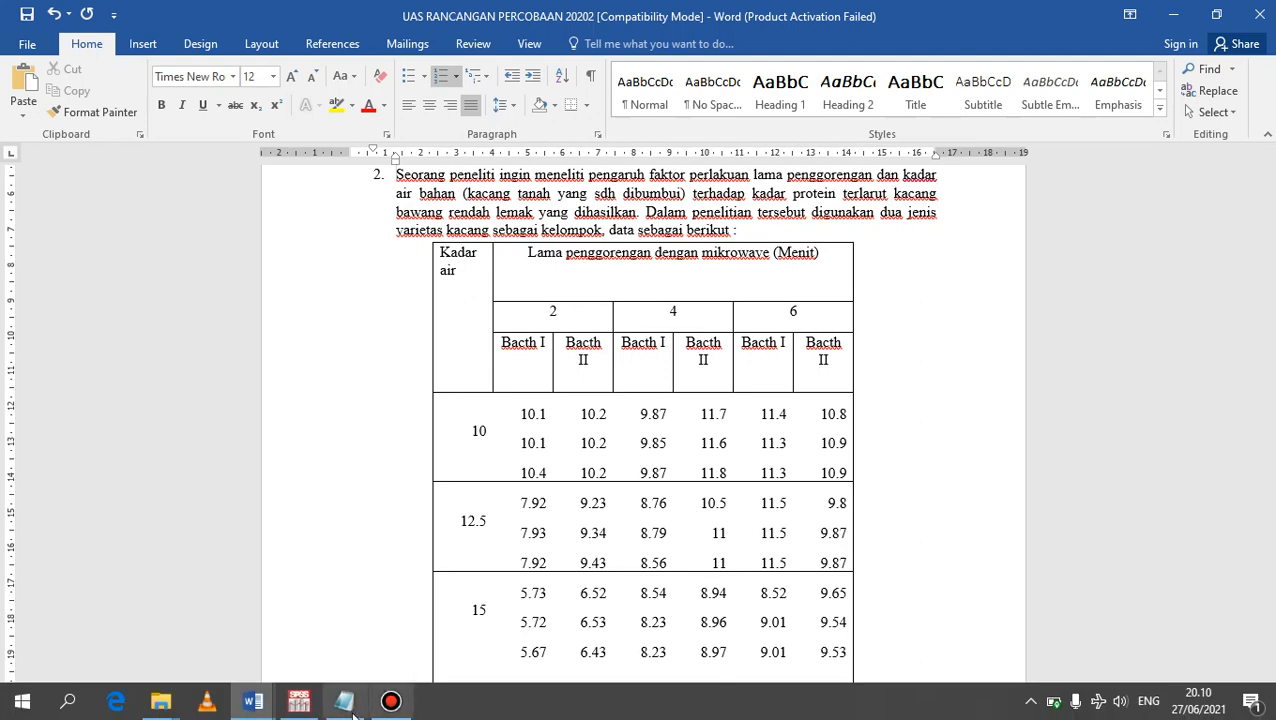
mouse_move(296, 700)
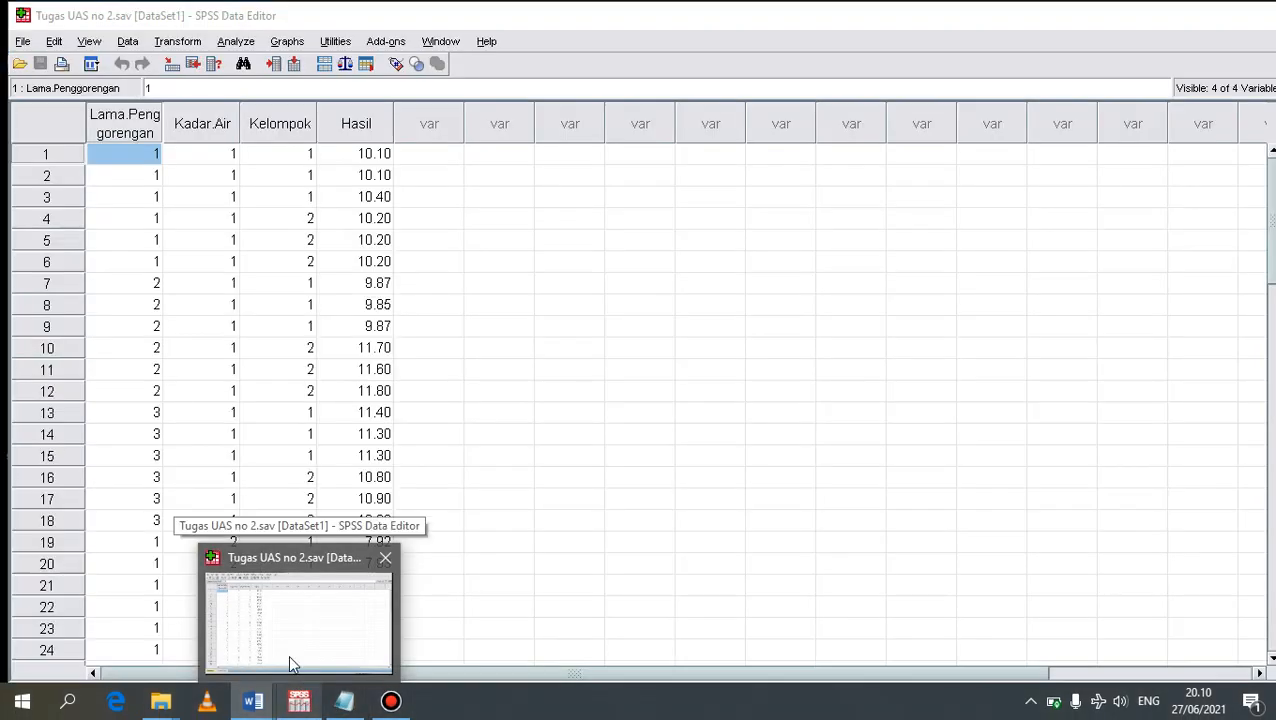
click(290, 662)
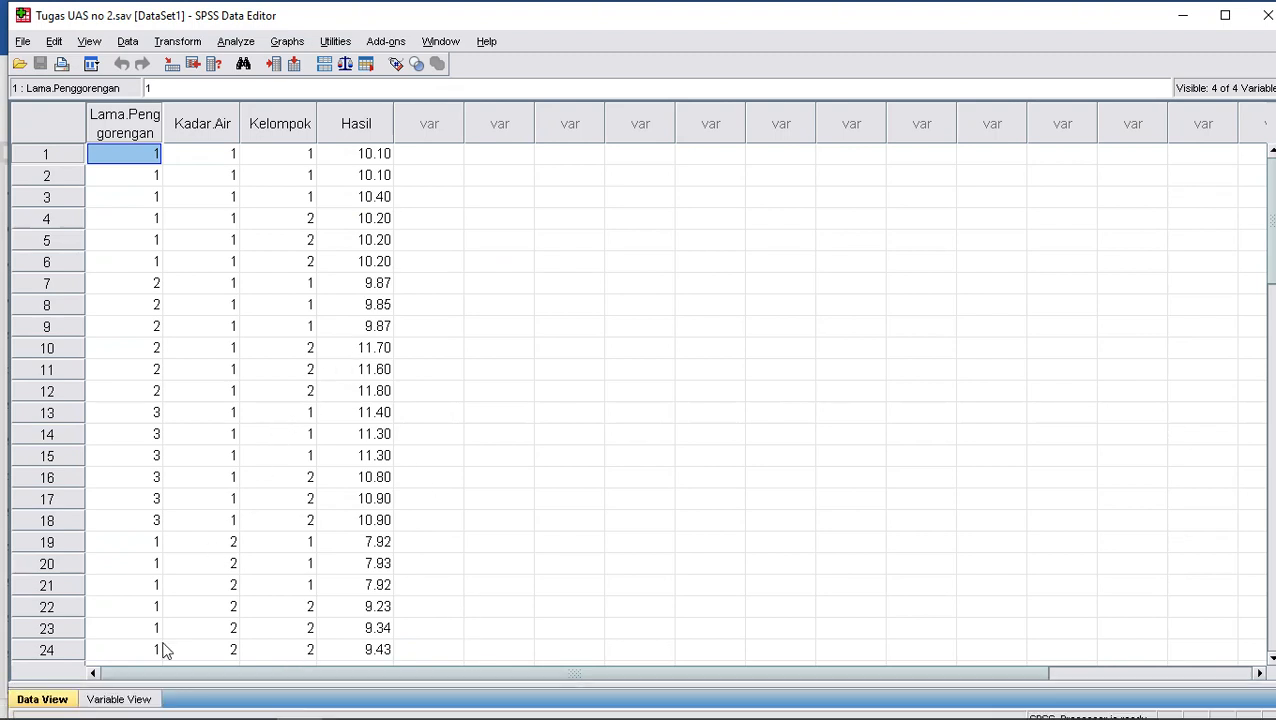
click(122, 699)
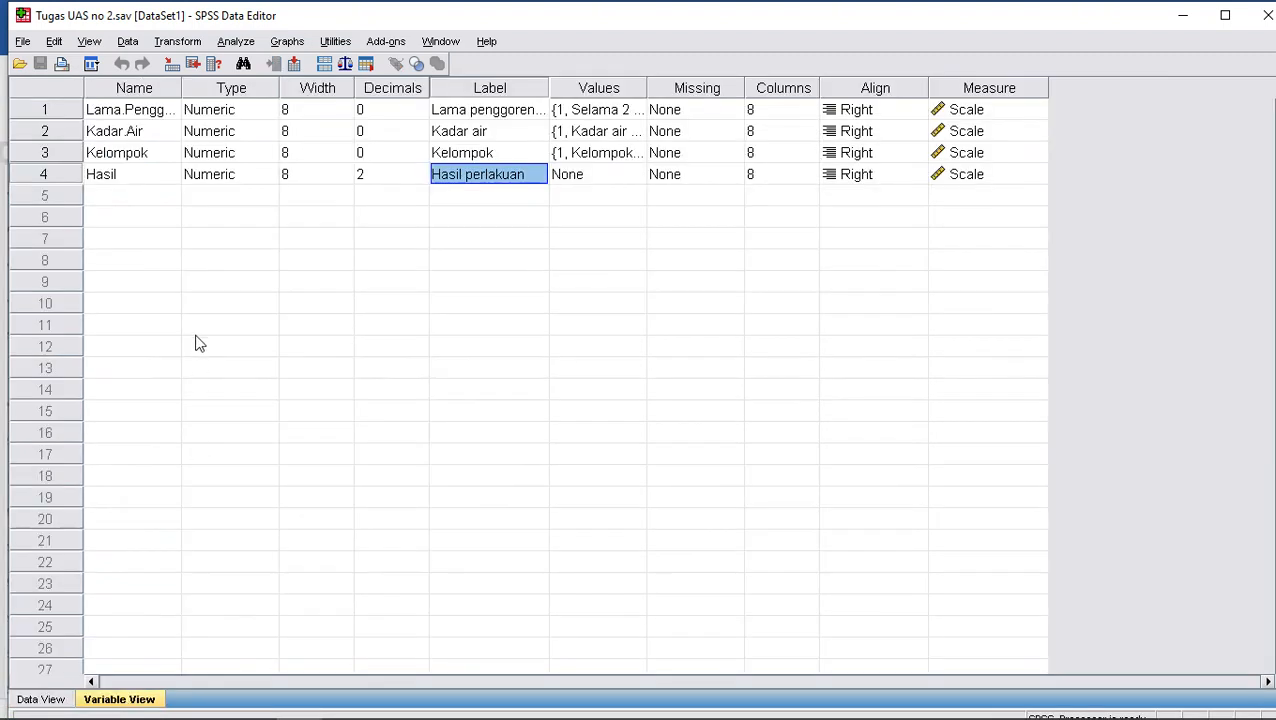
click(534, 110)
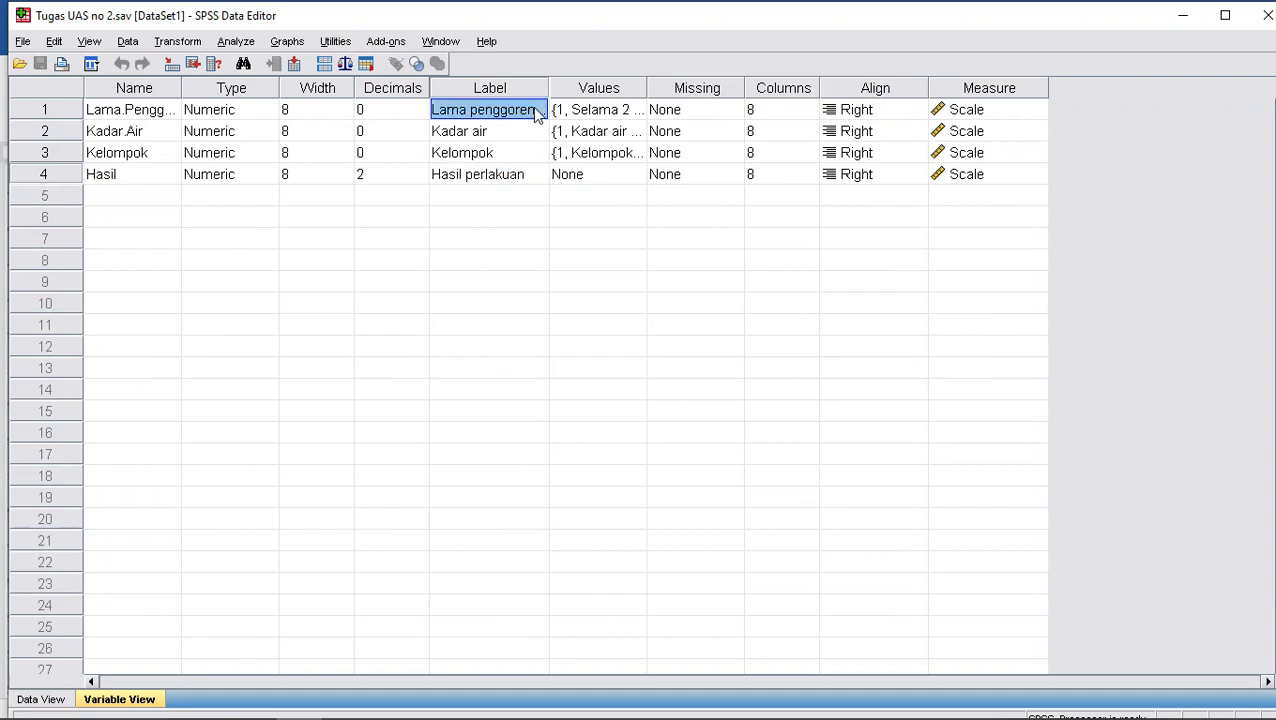
click(529, 133)
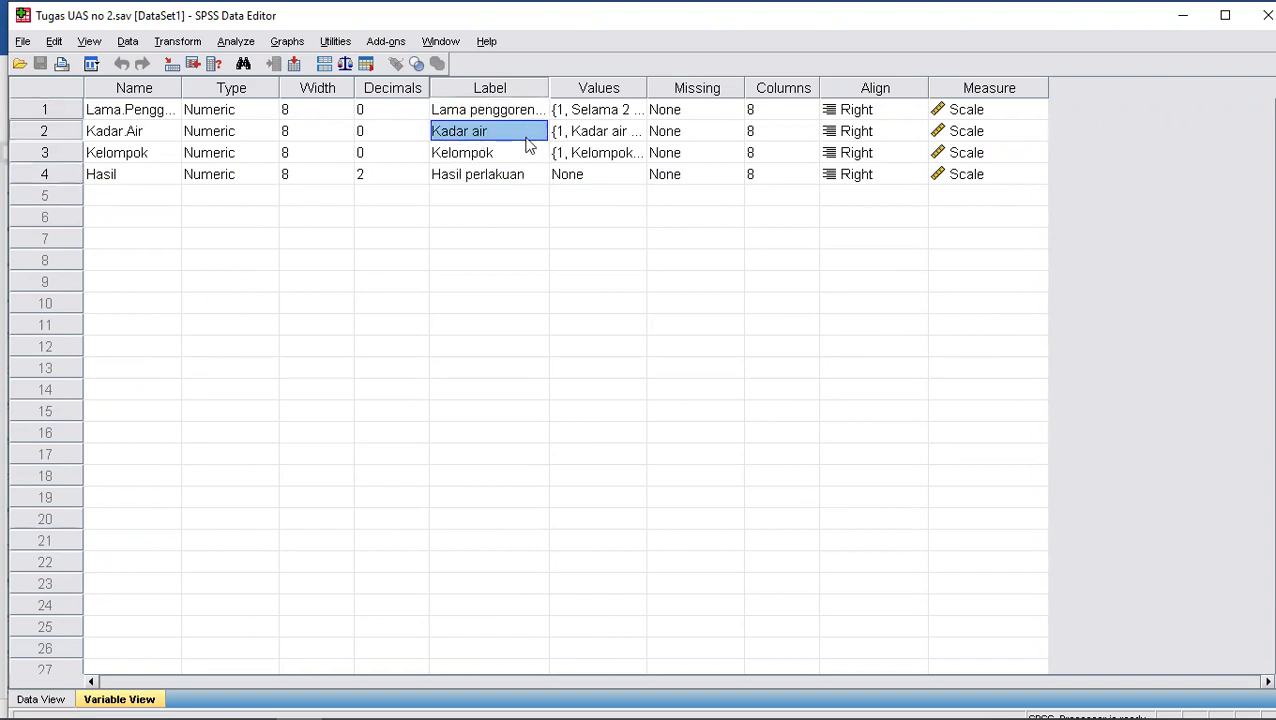
click(527, 158)
click(526, 180)
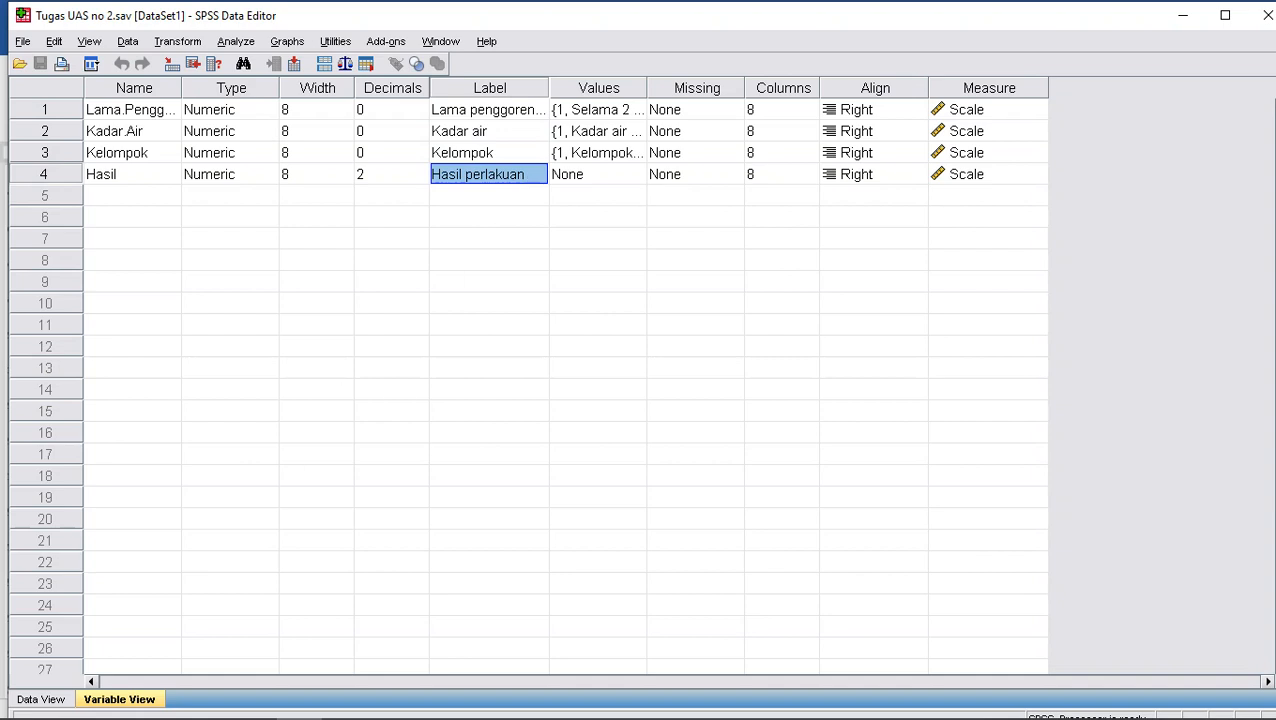
Return to the data values and look through the entered cases
click(40, 699)
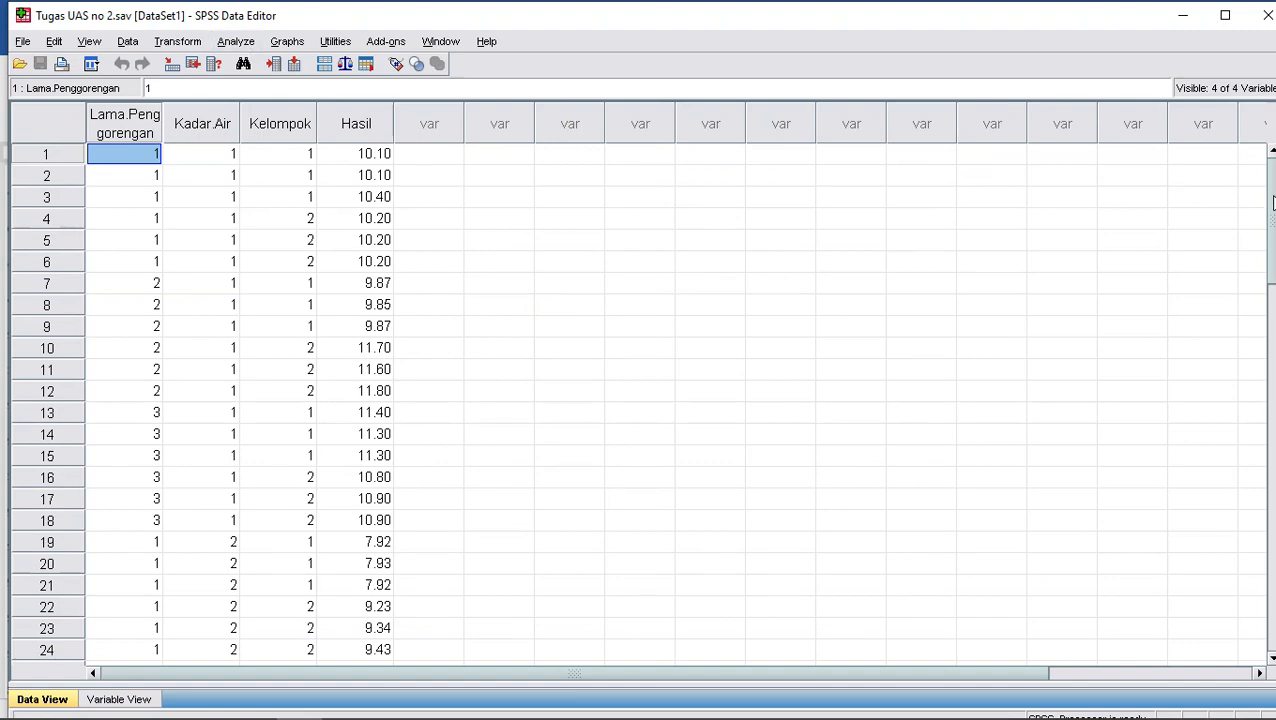
scroll(1272, 203, down, 10)
scroll(1270, 224, up, 10)
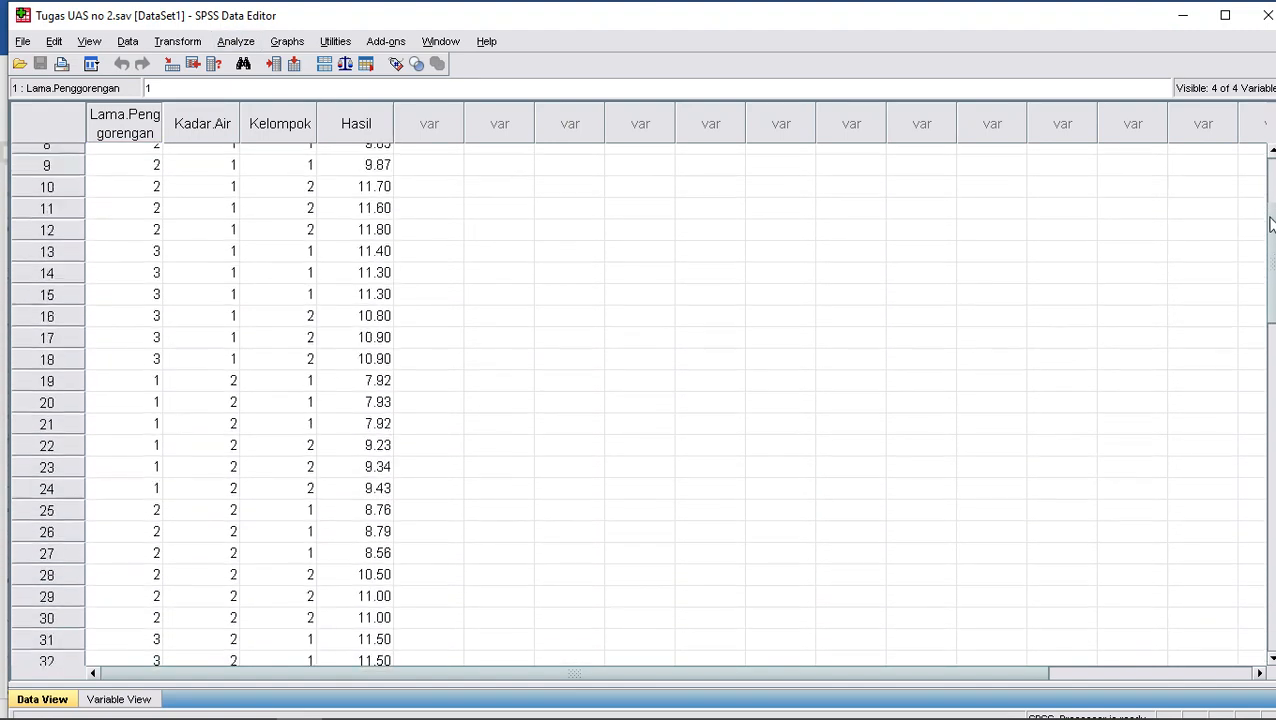
scroll(1270, 224, up, 3)
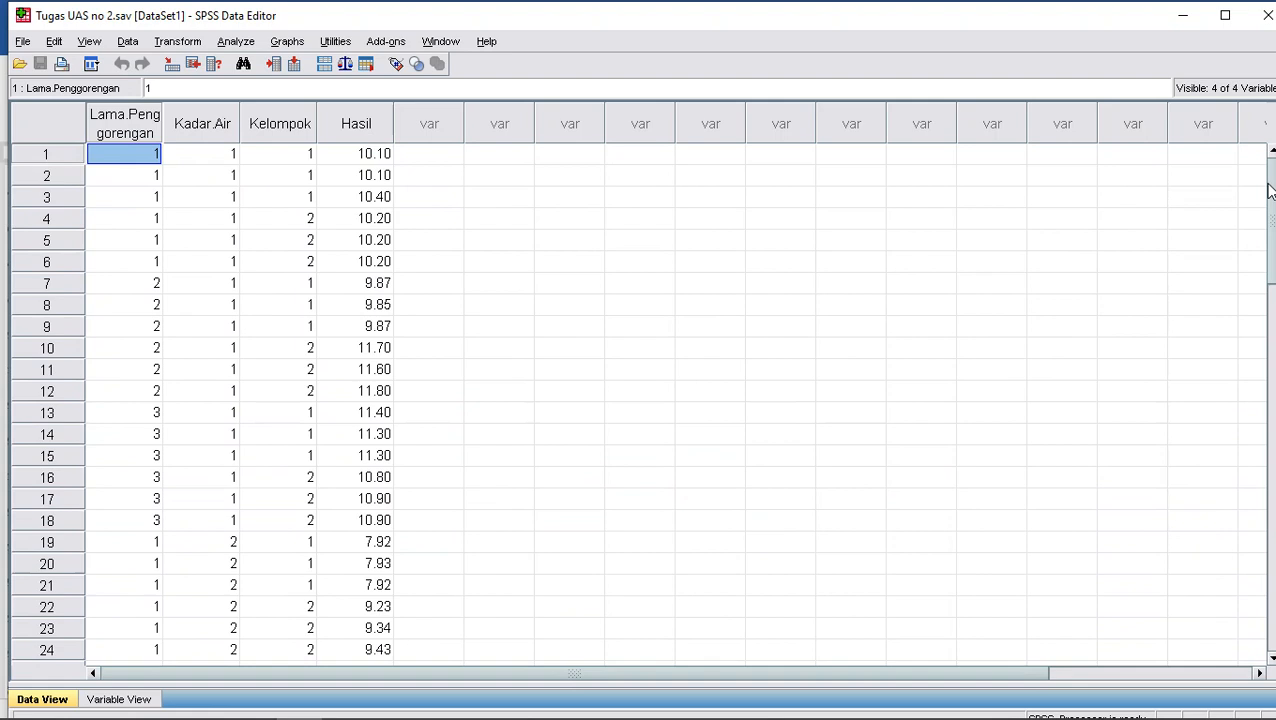
Start a Linear Regression analysis with Hasil perlakuan as the dependent variable
click(252, 36)
mouse_move(291, 270)
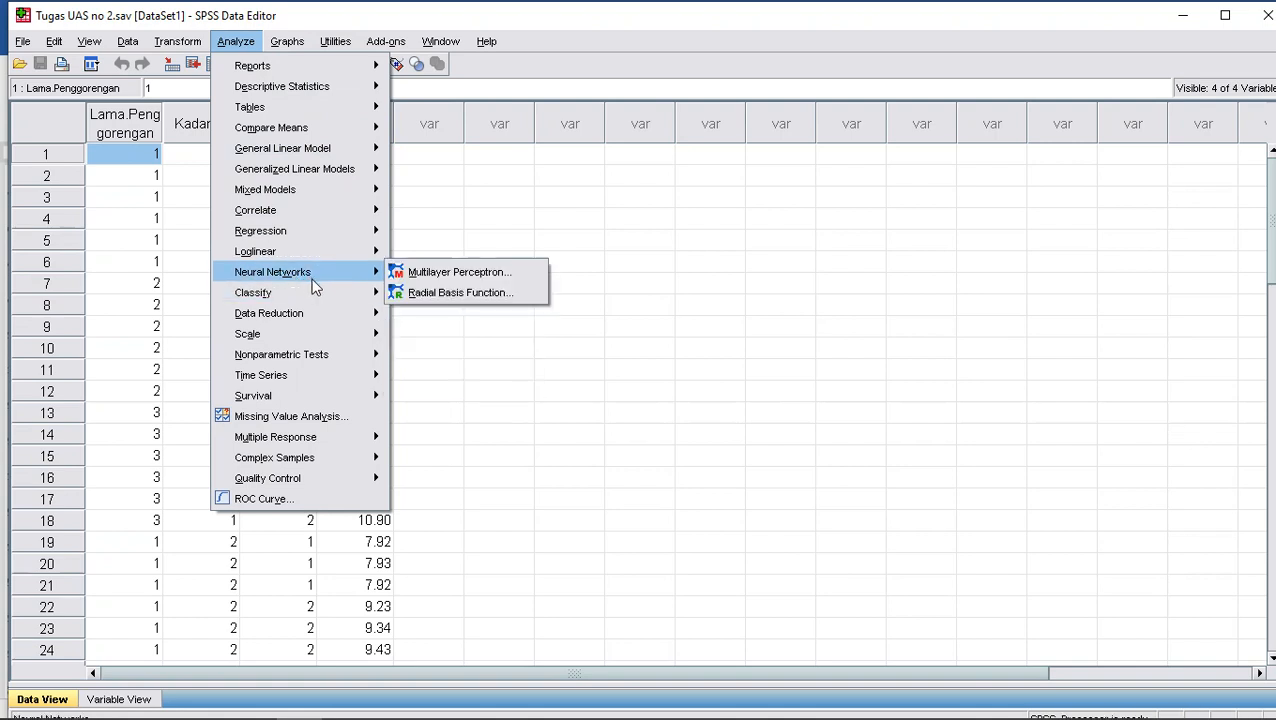
mouse_move(329, 251)
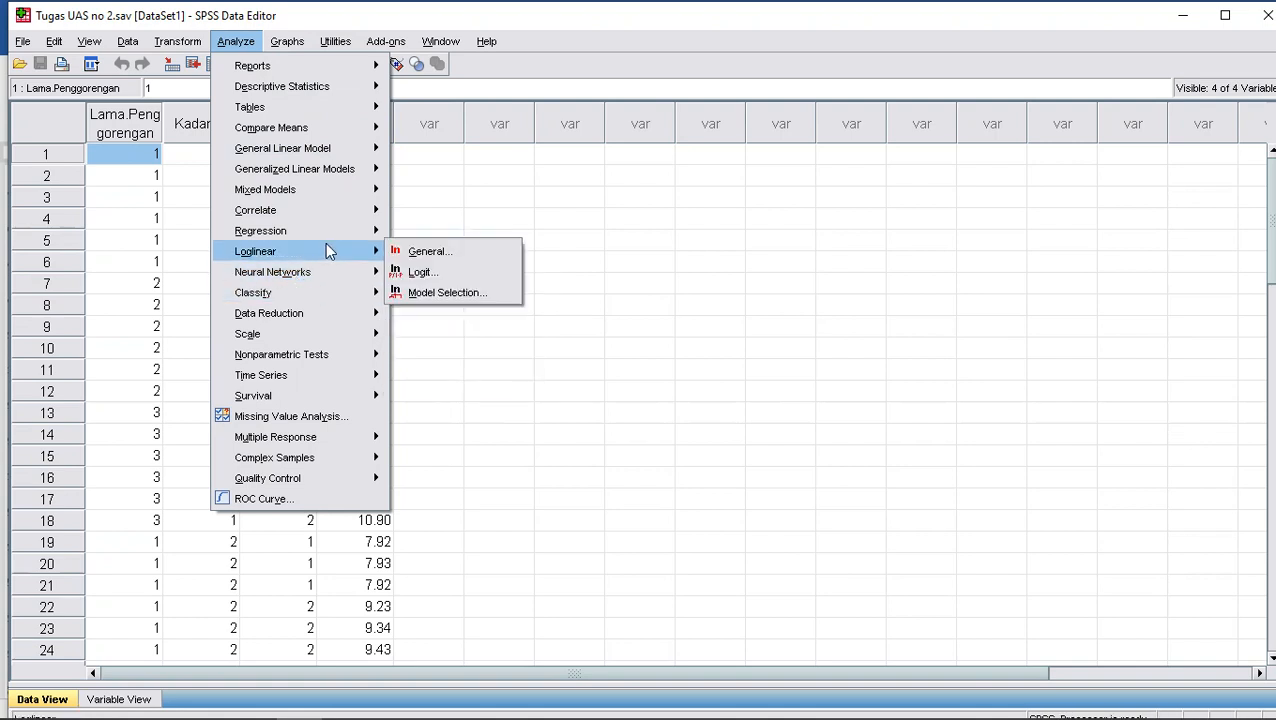
mouse_move(373, 230)
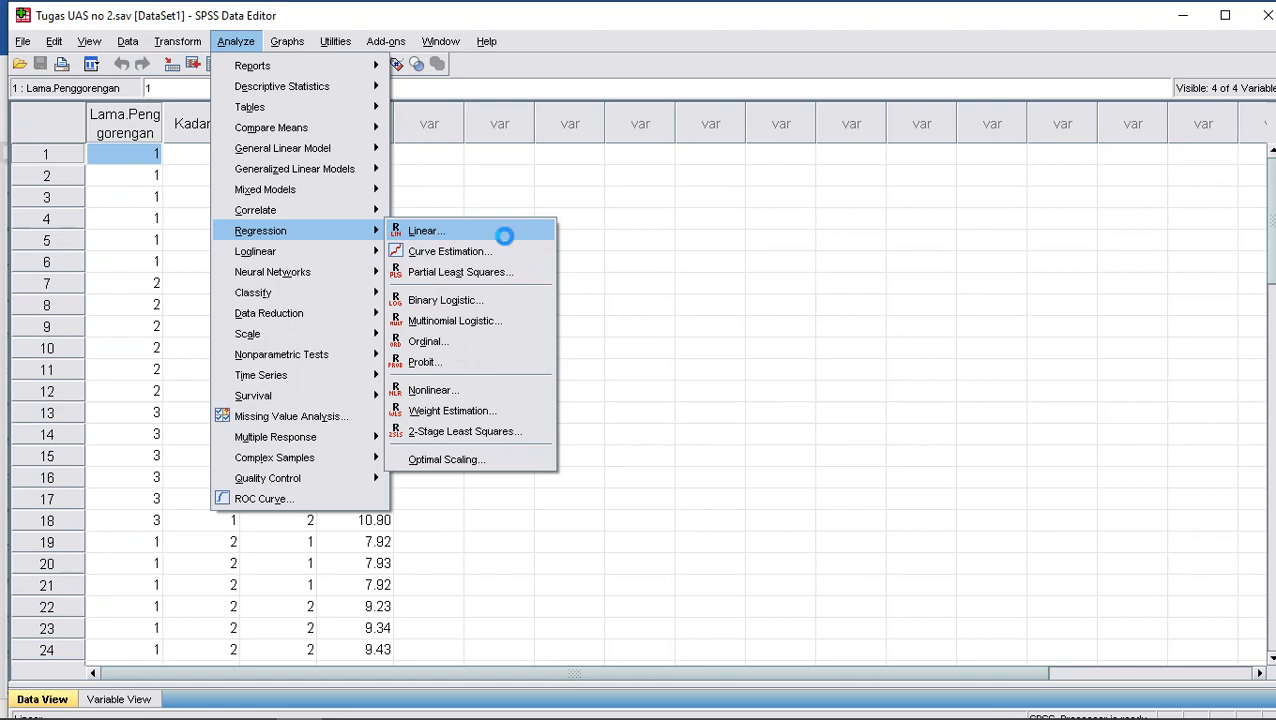
click(504, 234)
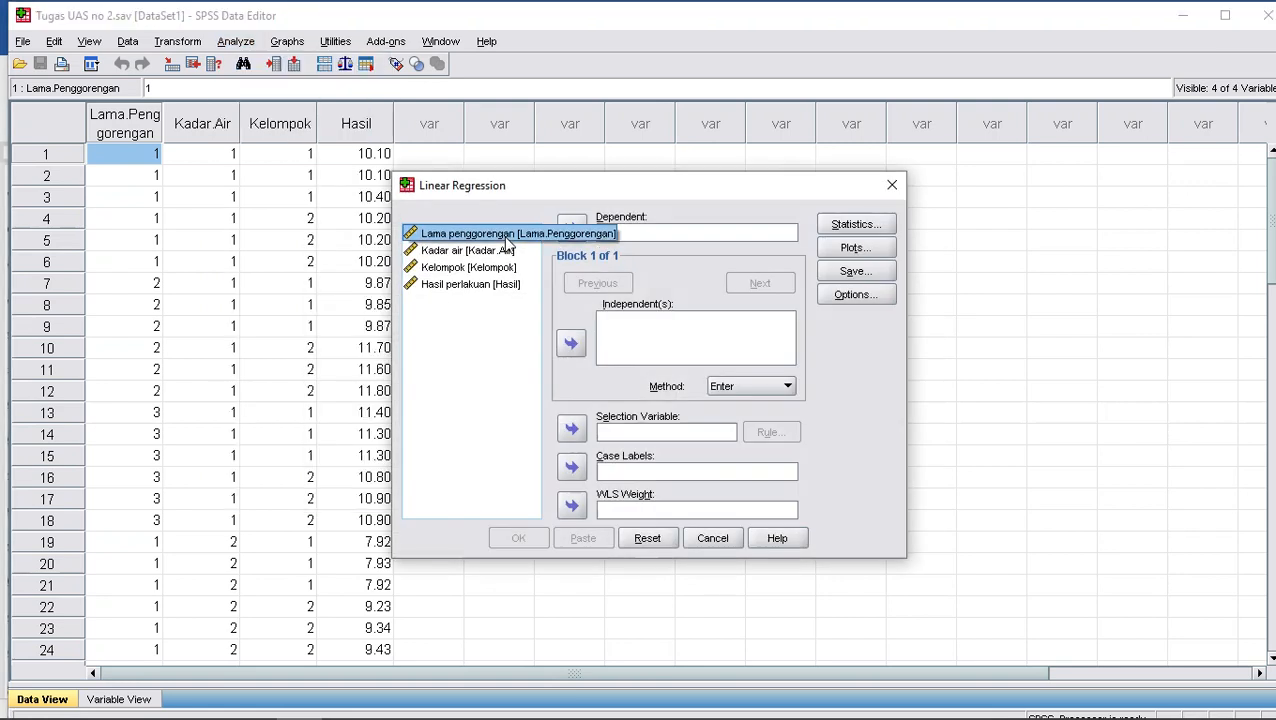
click(476, 286)
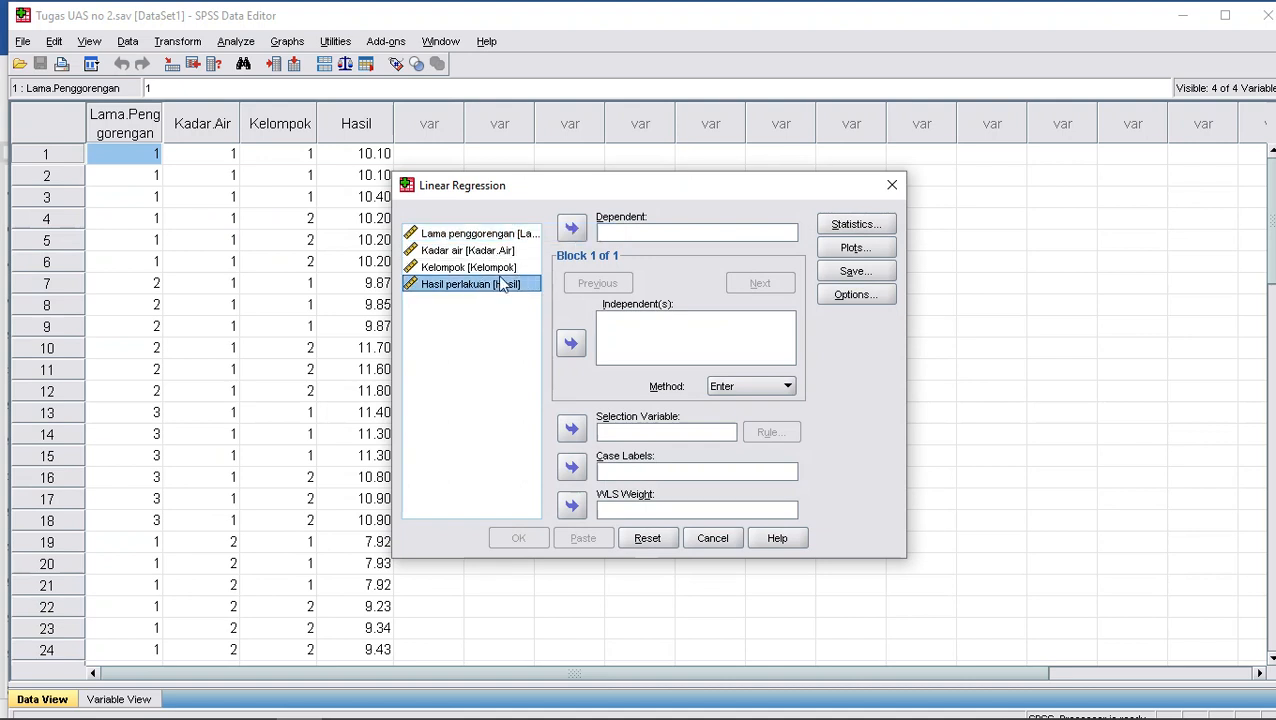
click(569, 232)
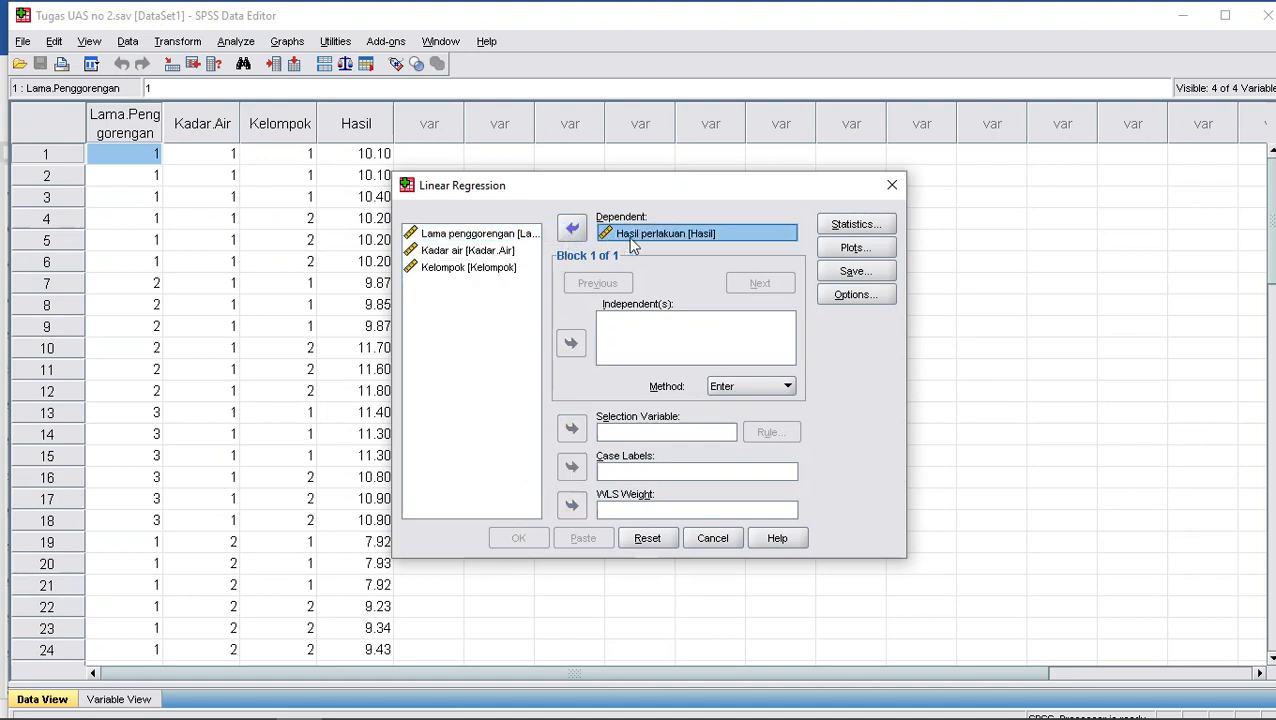
Add Lama penggorengan, Kadar air and Kelompok as the independent variables of the regression
click(498, 236)
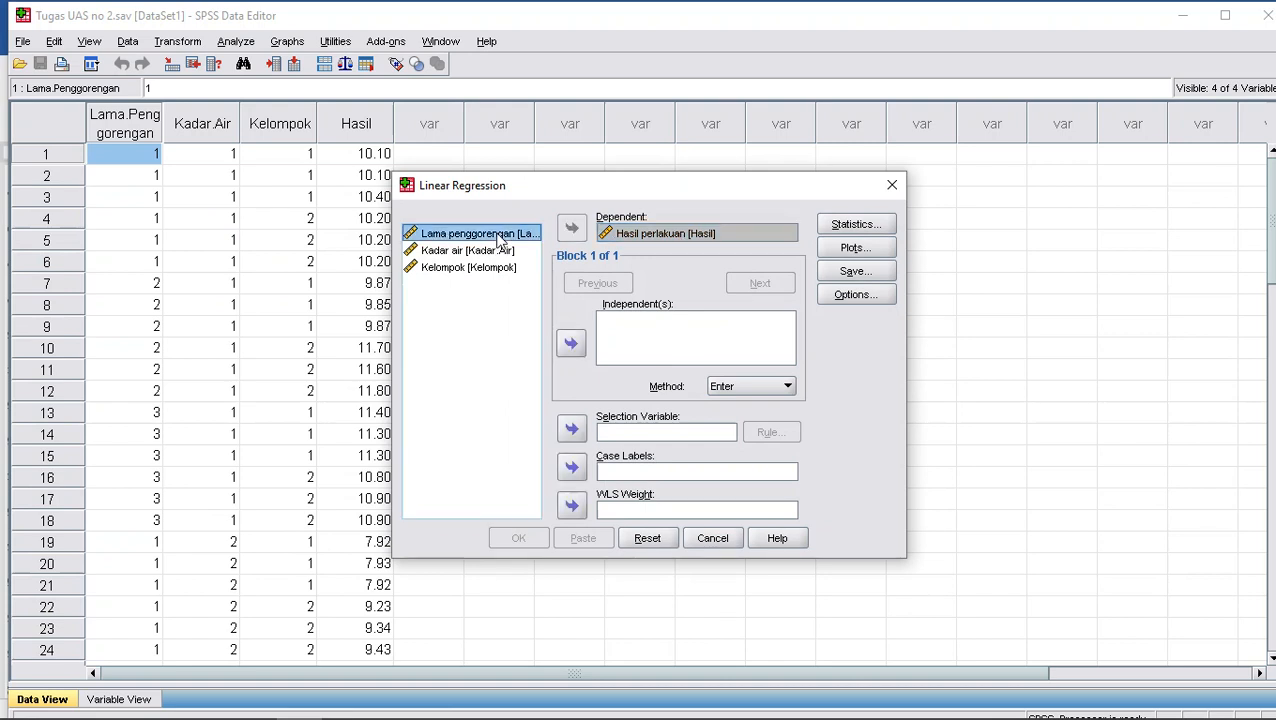
key(shift+Down)
key(shift+Down)
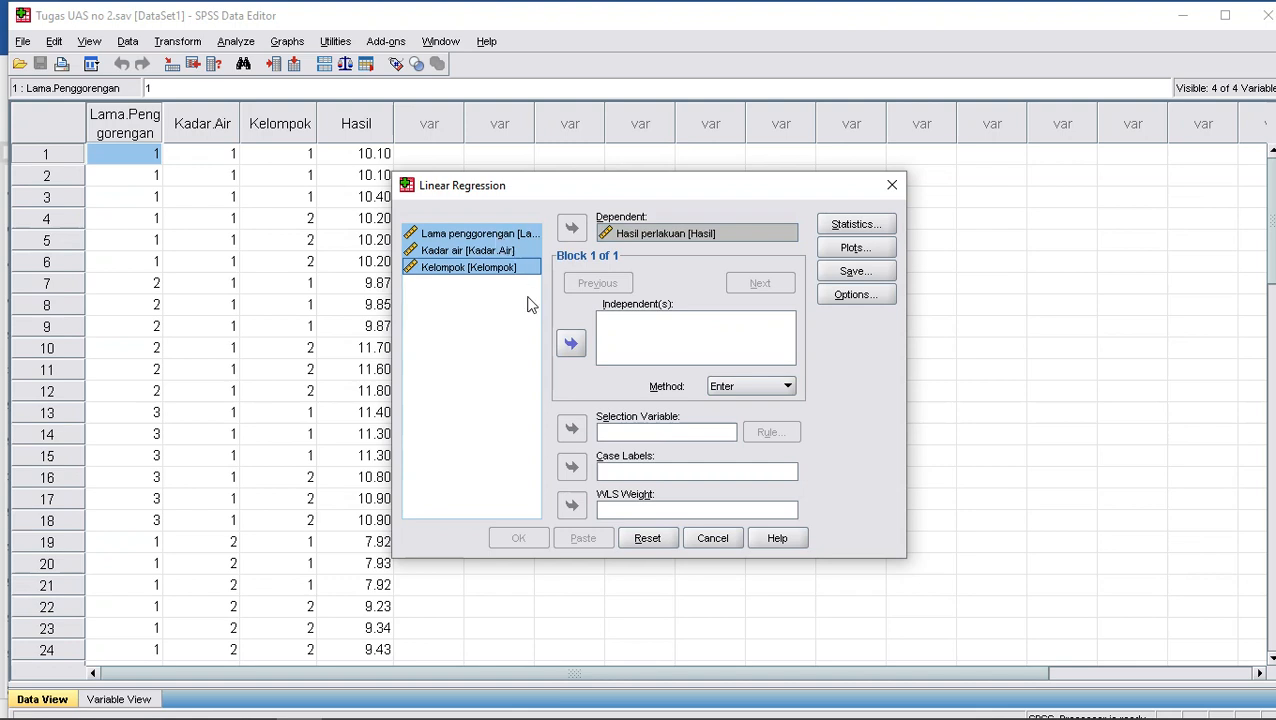
click(571, 344)
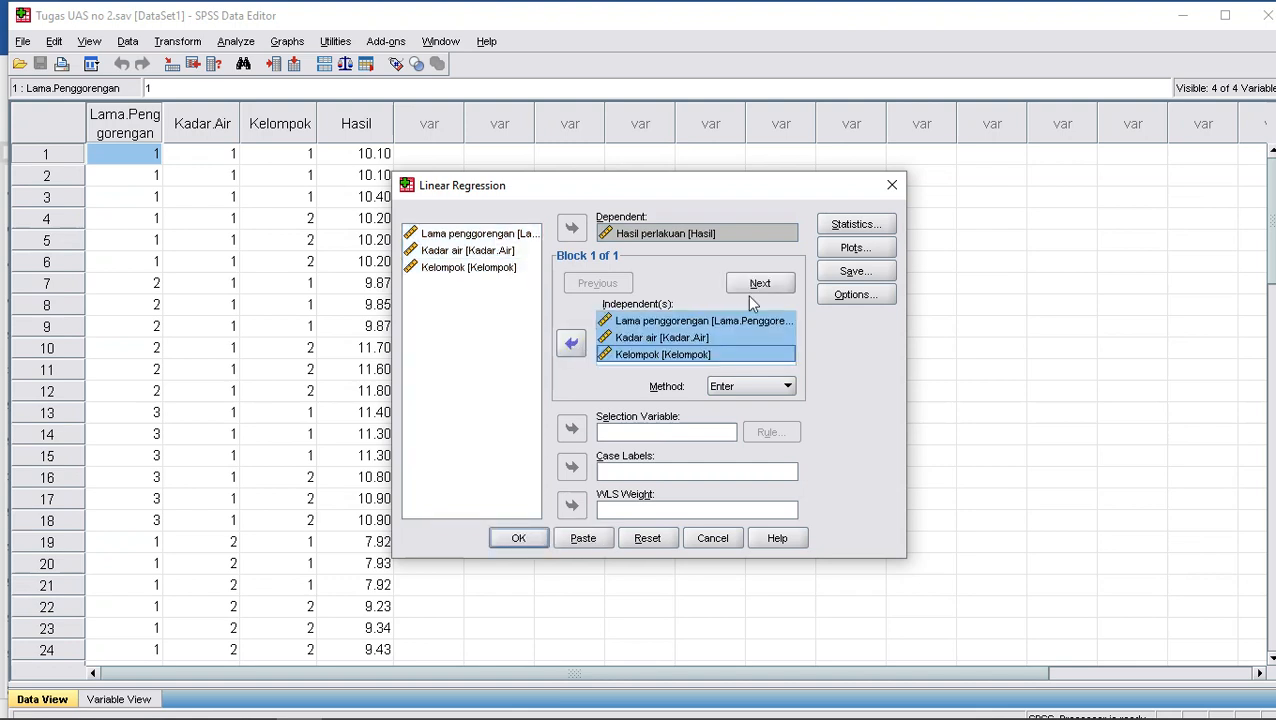
Set the regression to save unstandardized residuals and run it
click(874, 270)
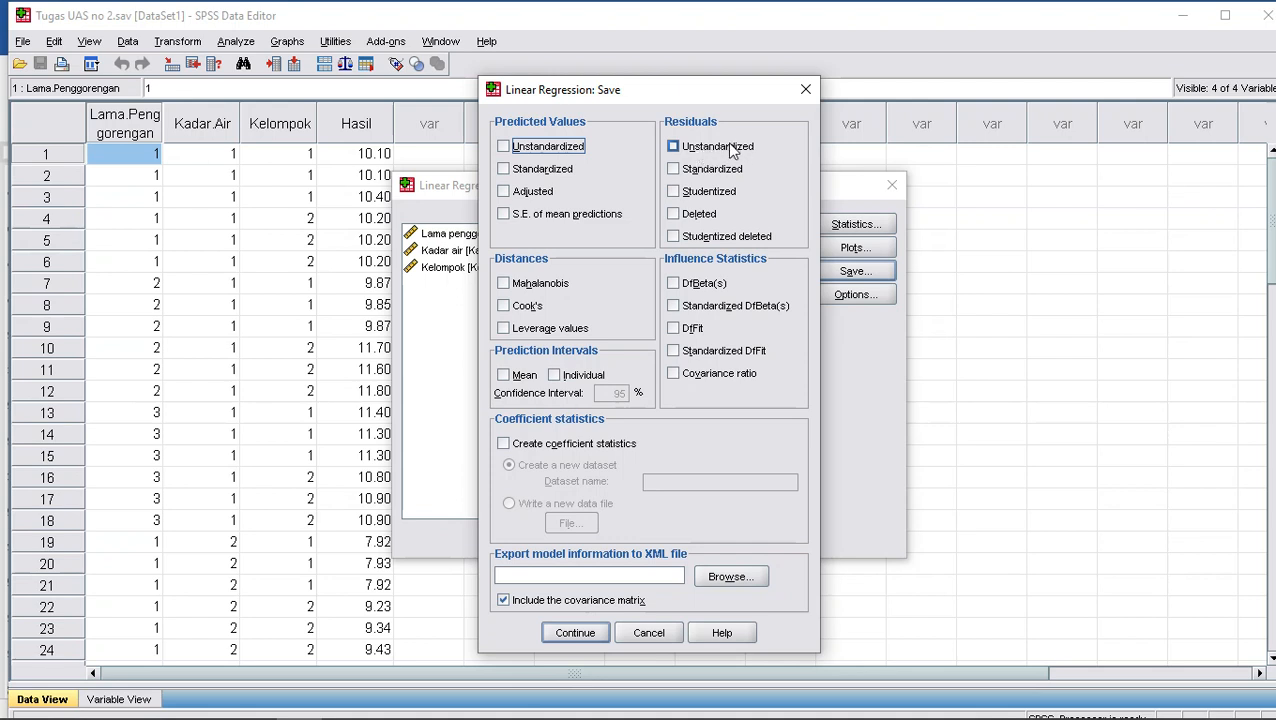
click(679, 148)
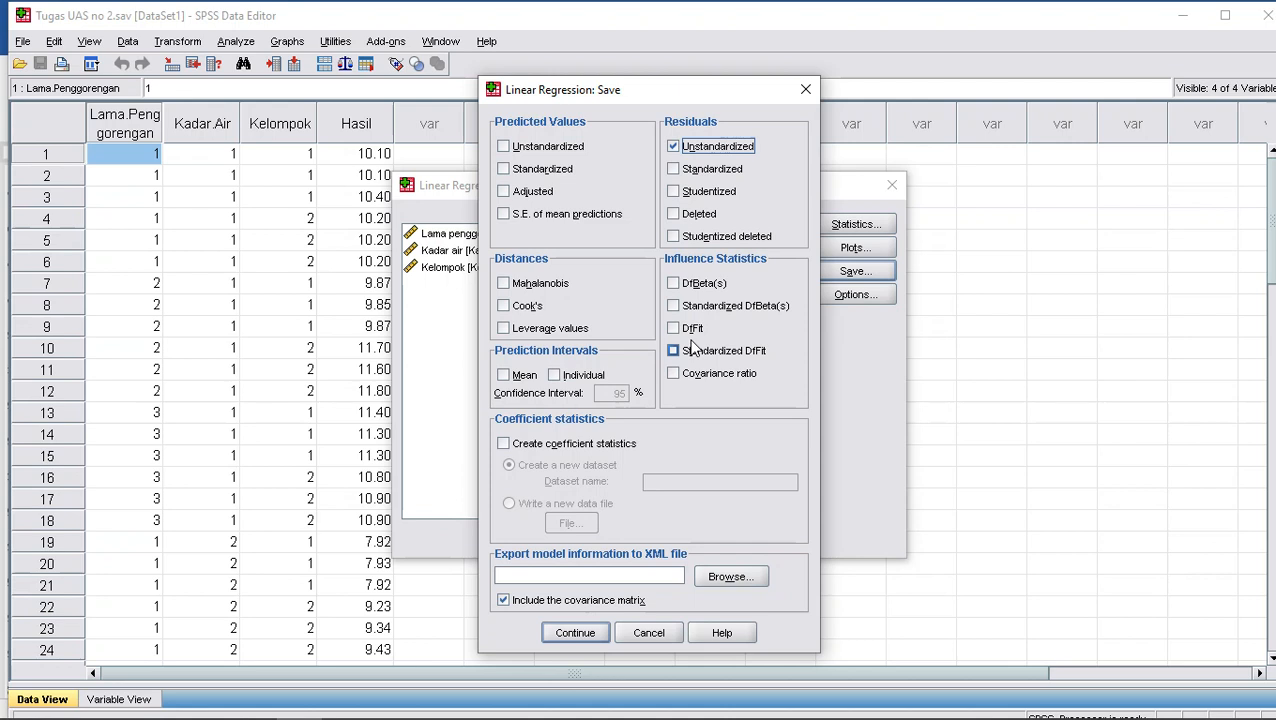
click(576, 634)
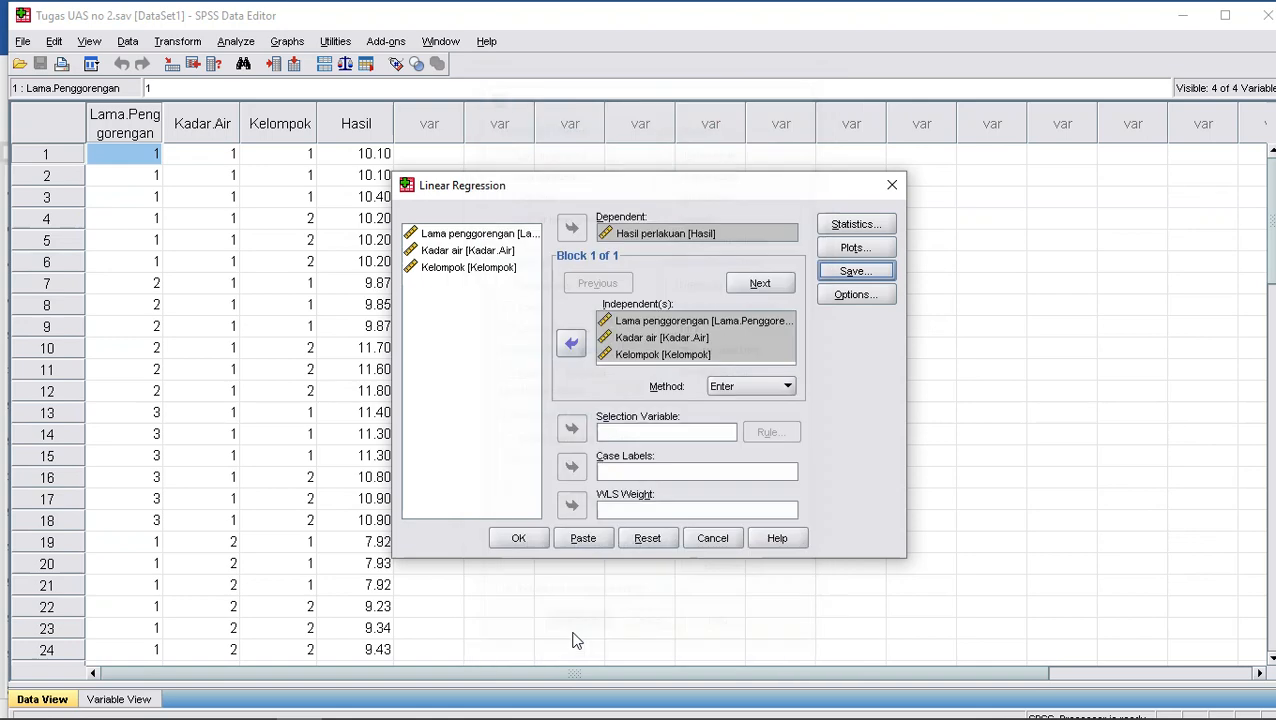
click(520, 539)
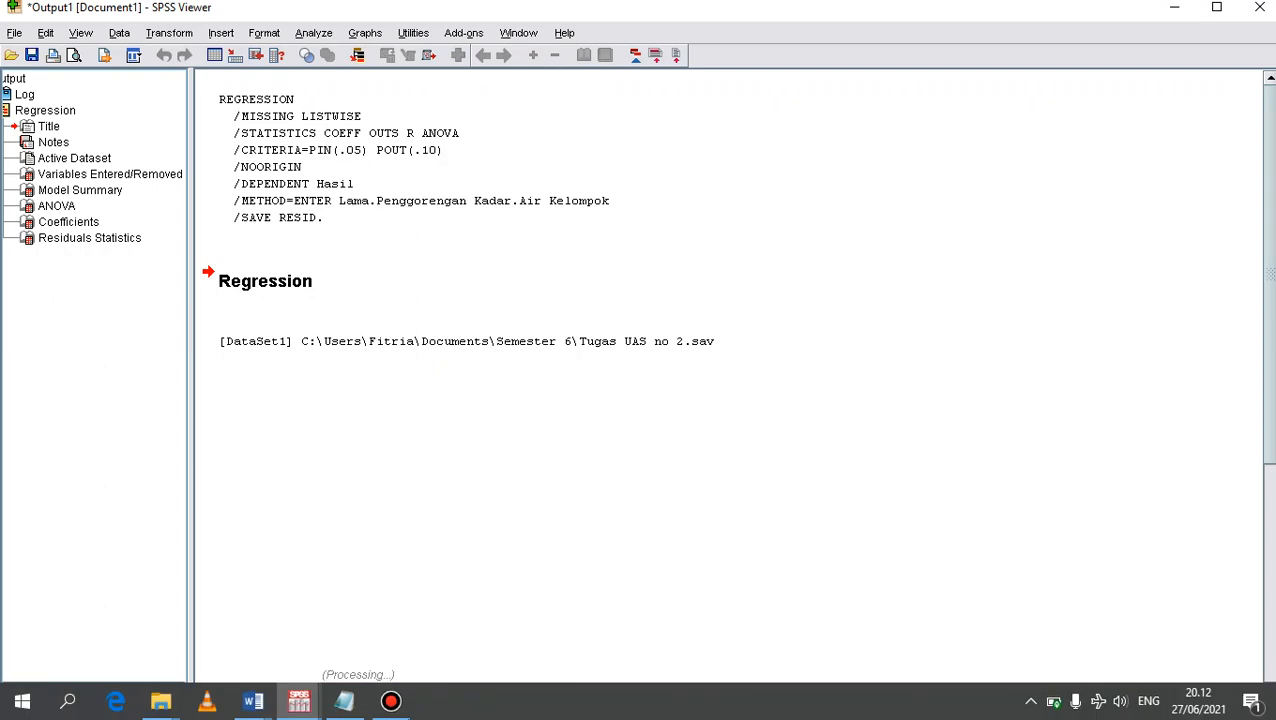
Return to the Data Editor and select the new residual column to inspect it
mouse_move(299, 701)
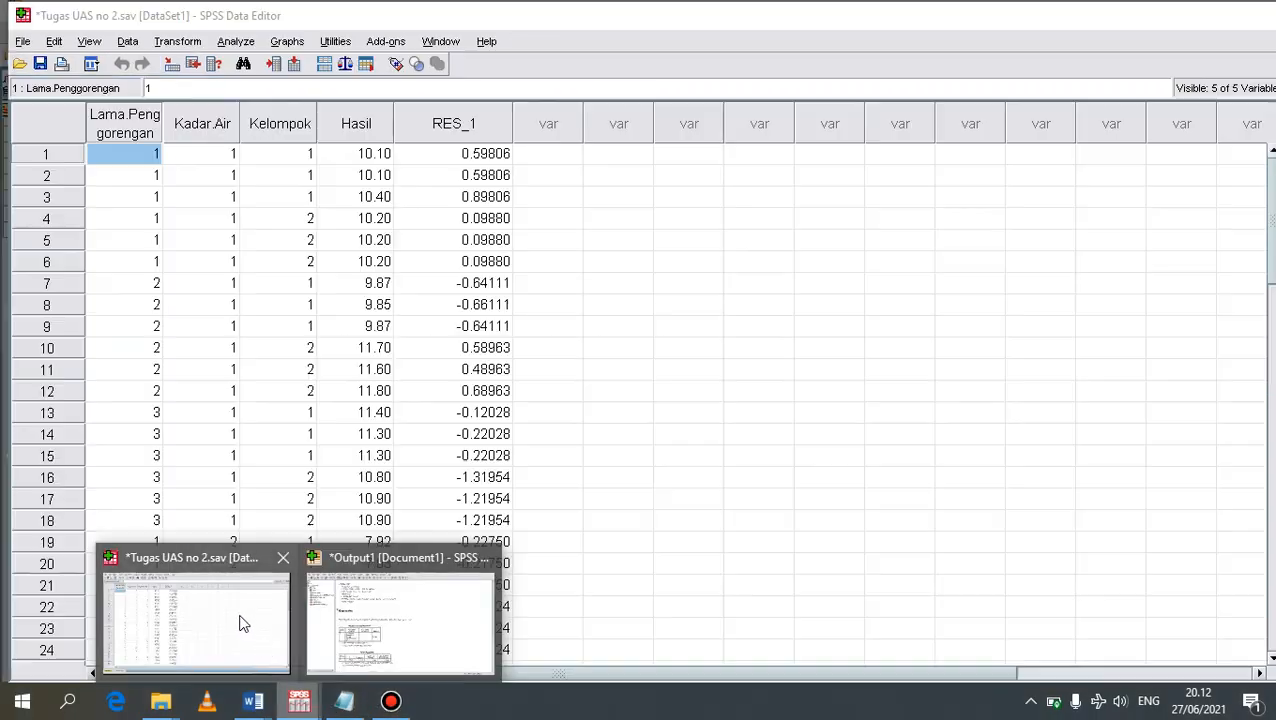
click(250, 628)
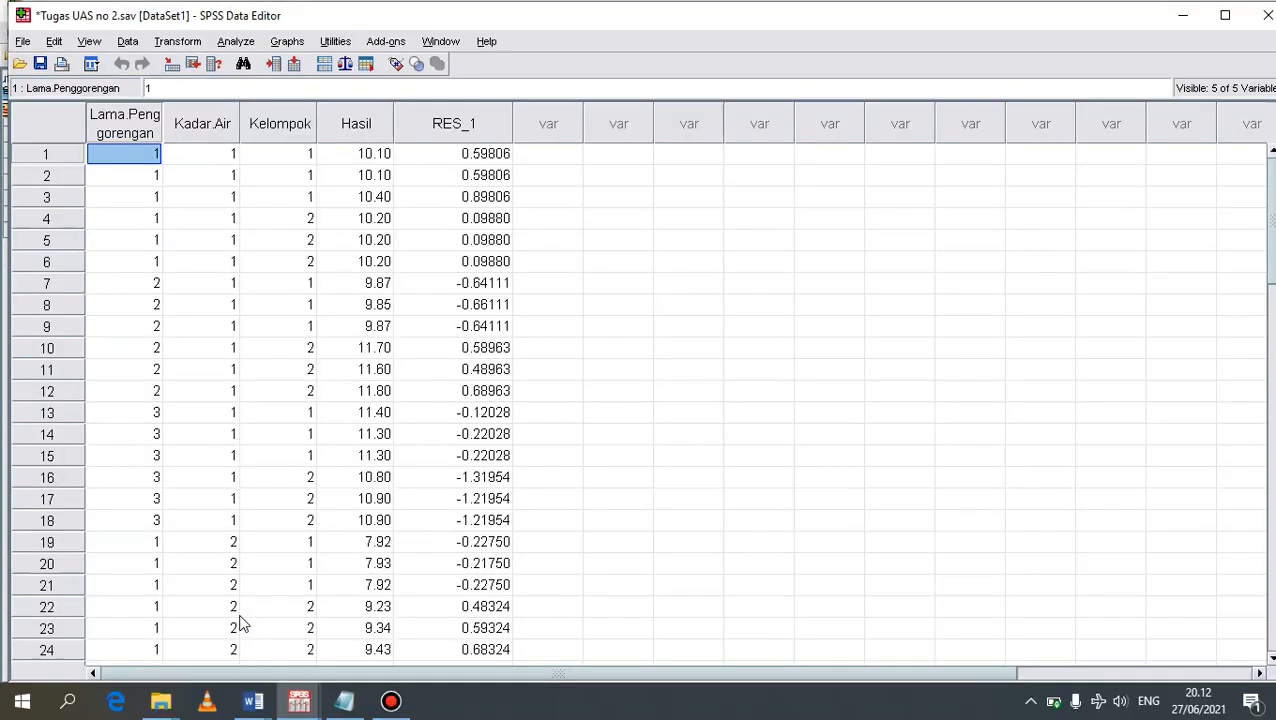
click(474, 125)
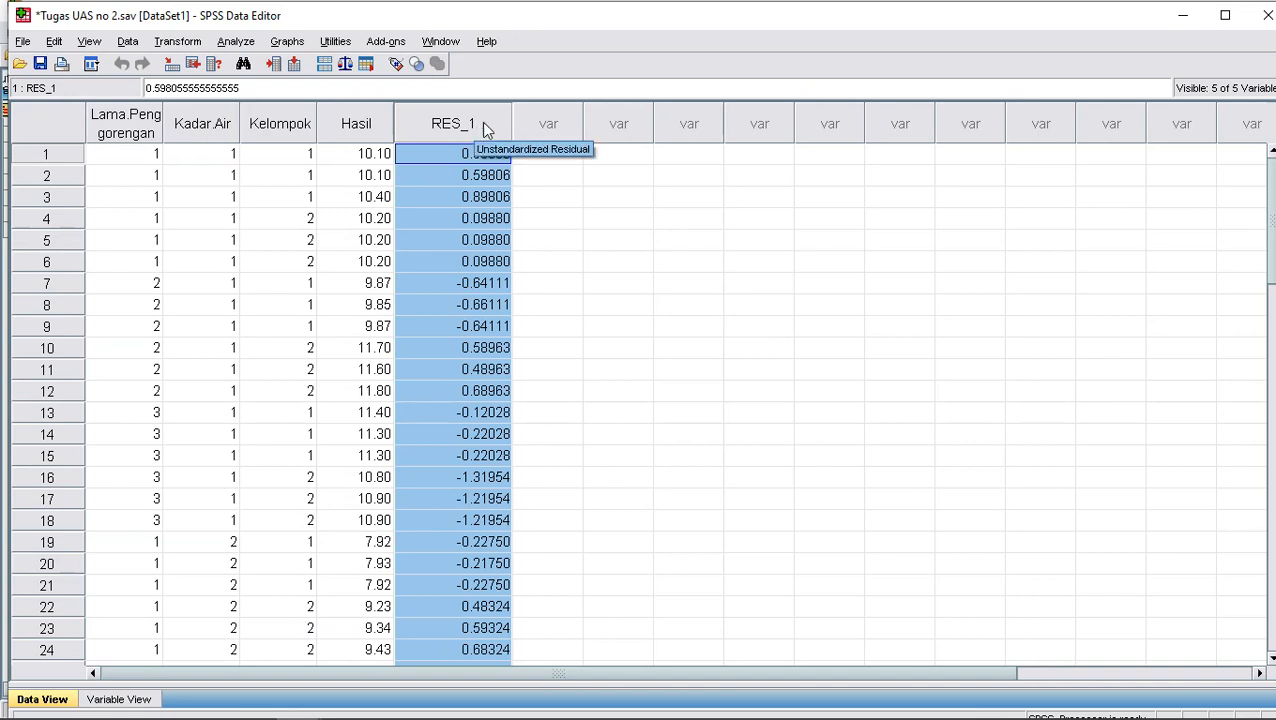
Run a one-sample Kolmogorov-Smirnov test of the Unstandardized Residual against the Normal distribution and examine its result table
click(233, 44)
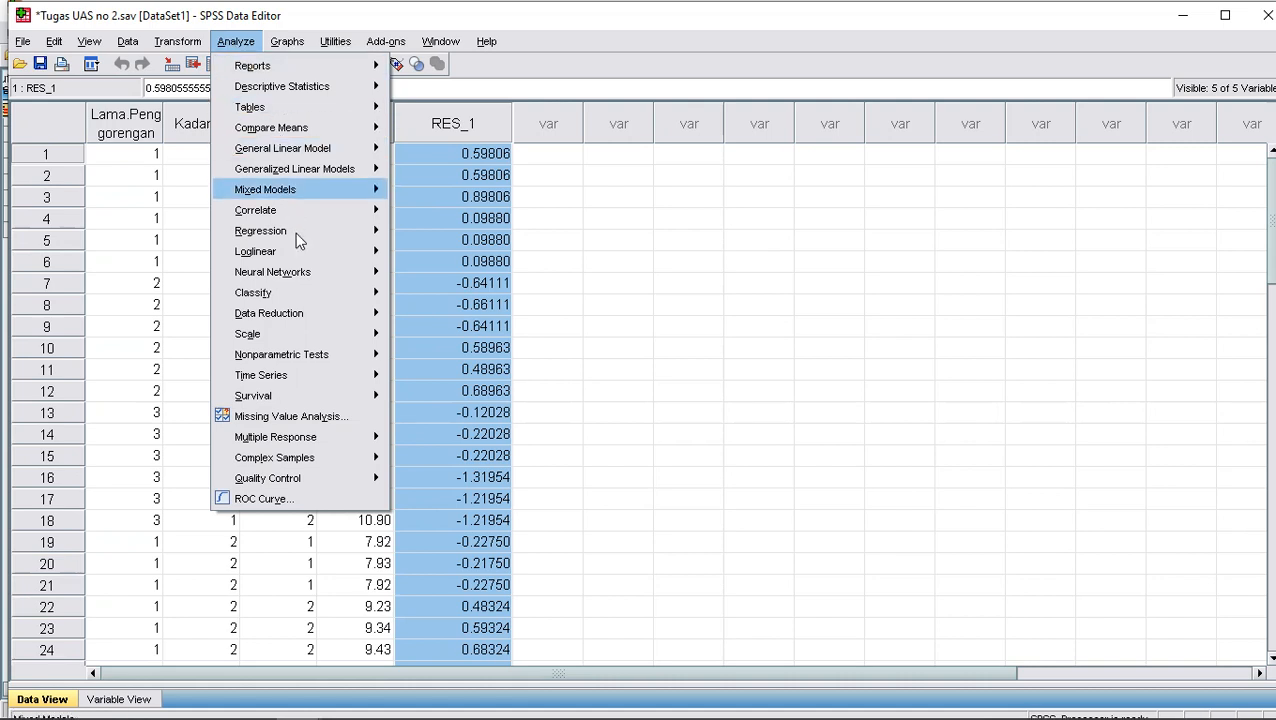
mouse_move(312, 296)
mouse_move(340, 358)
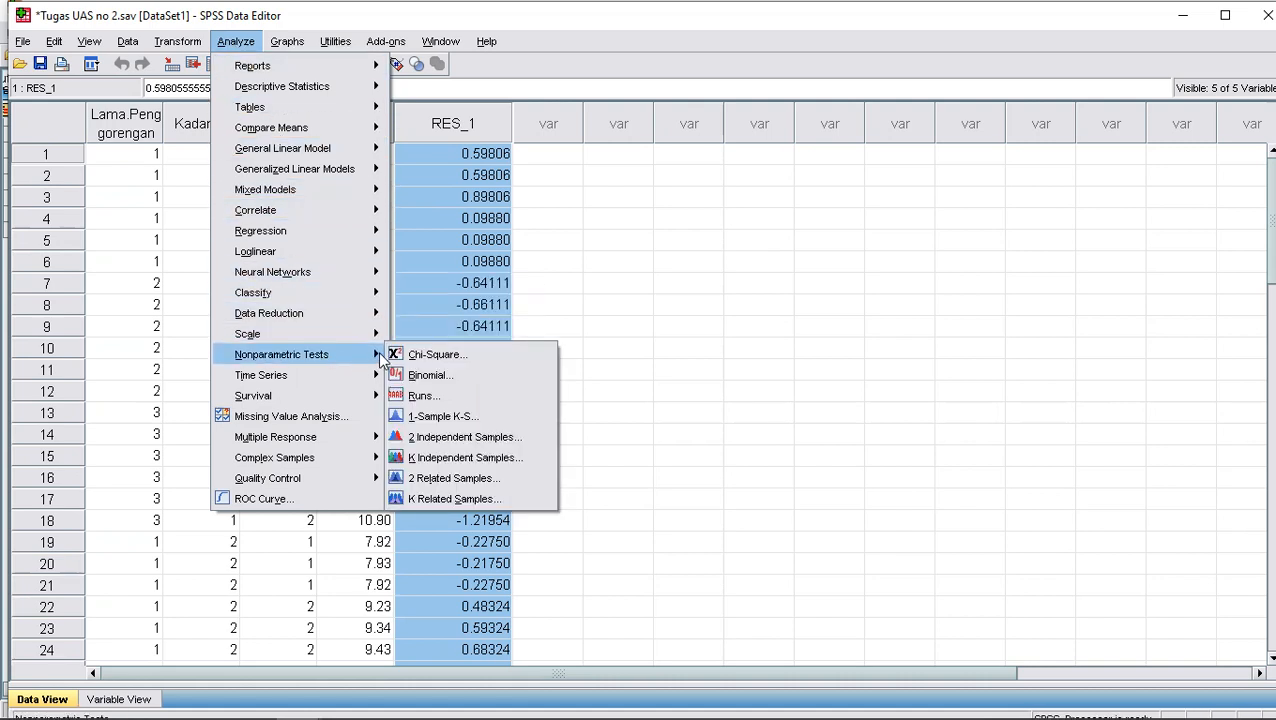
click(518, 425)
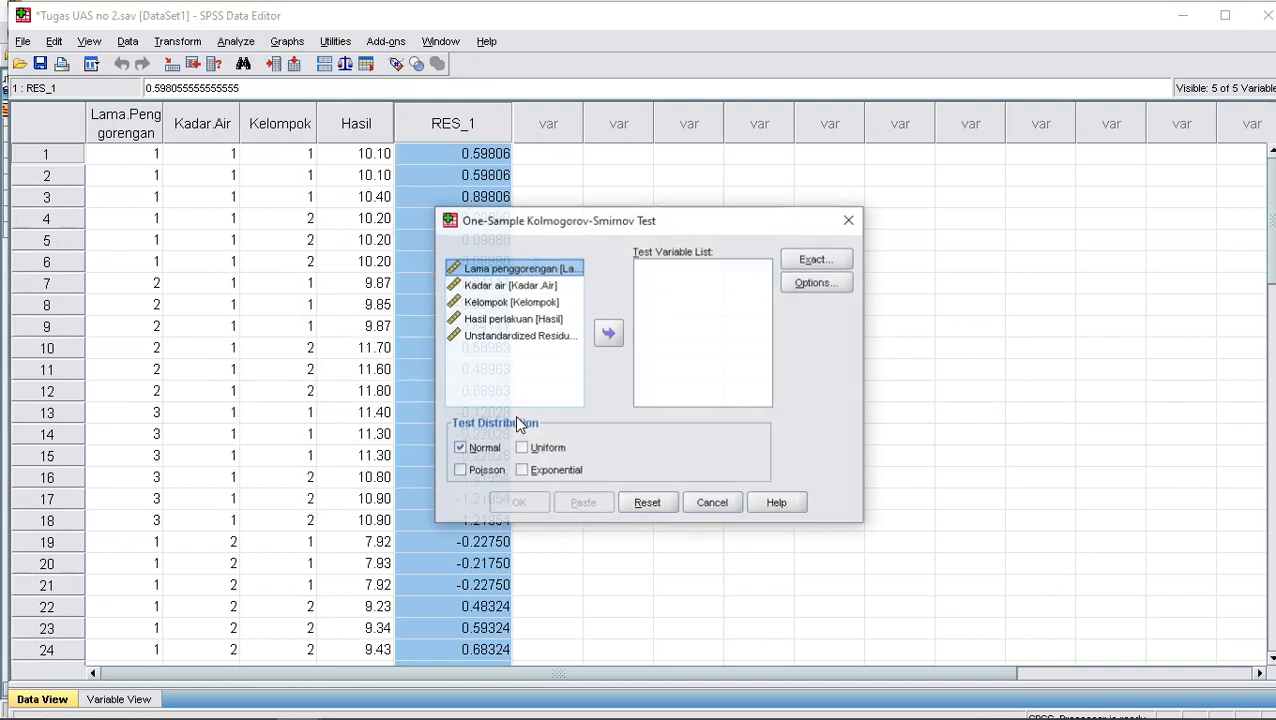
click(524, 338)
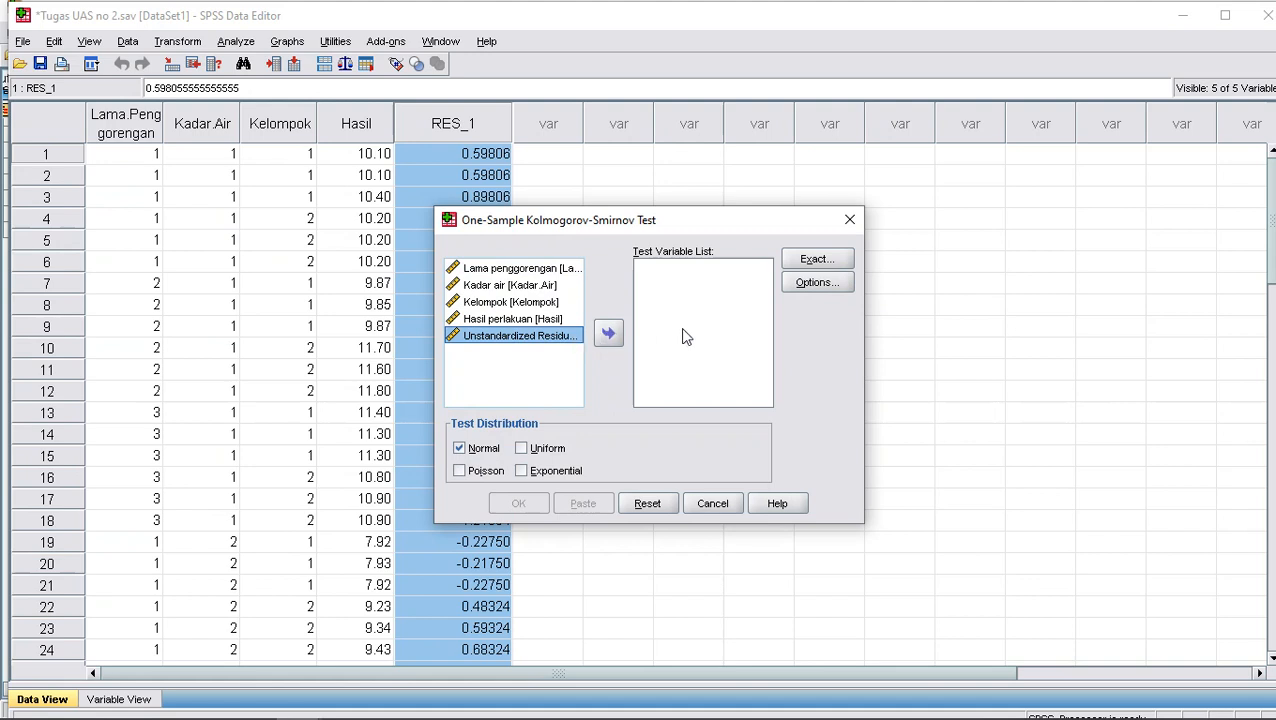
click(609, 336)
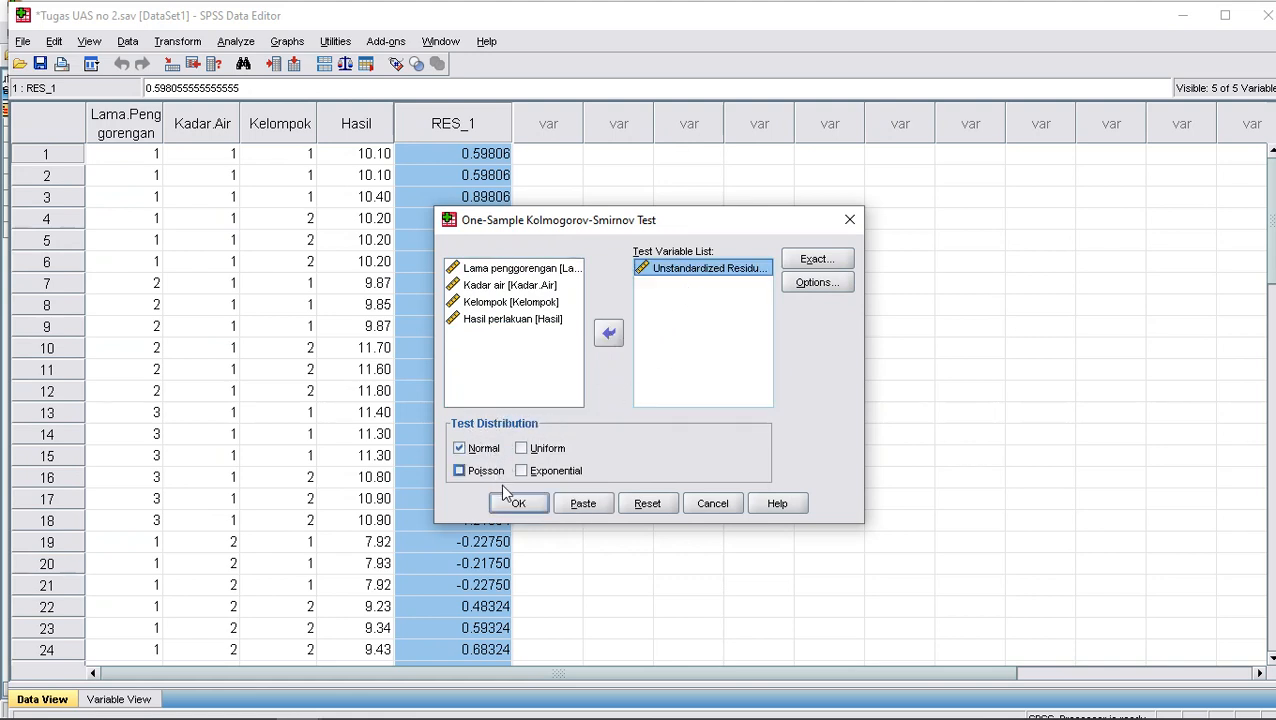
click(518, 505)
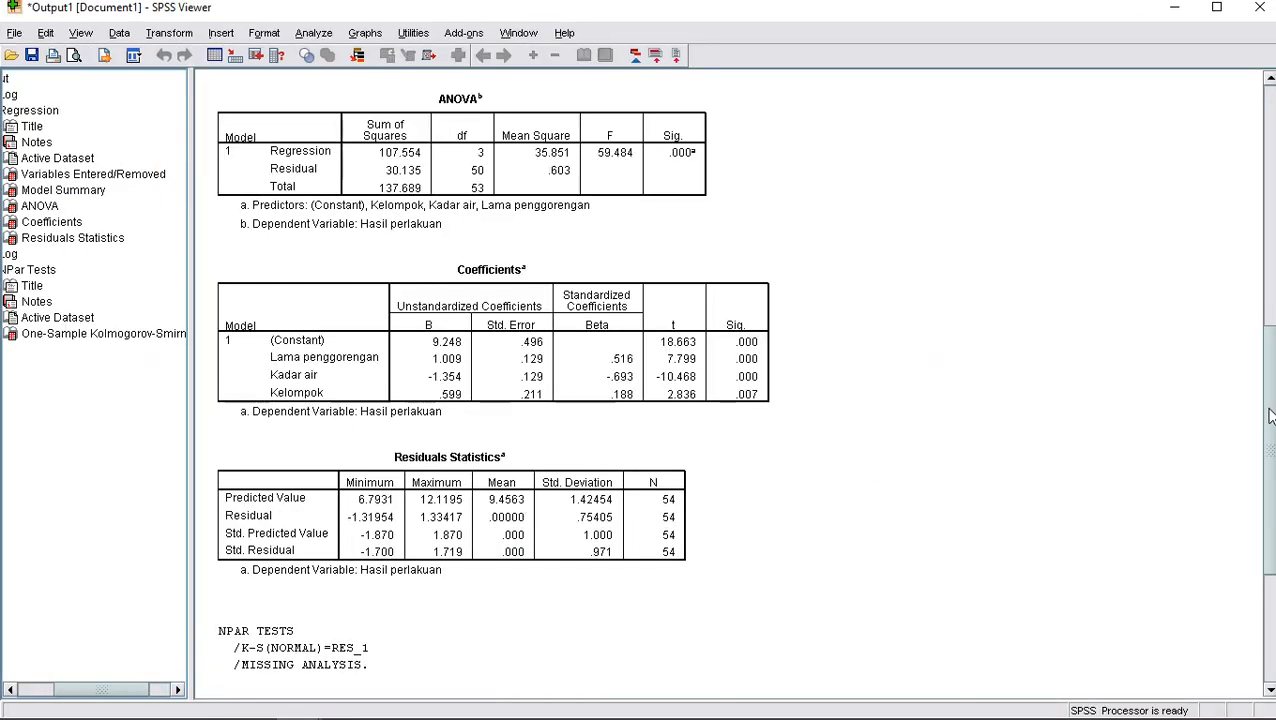
scroll(1263, 420, down, 3)
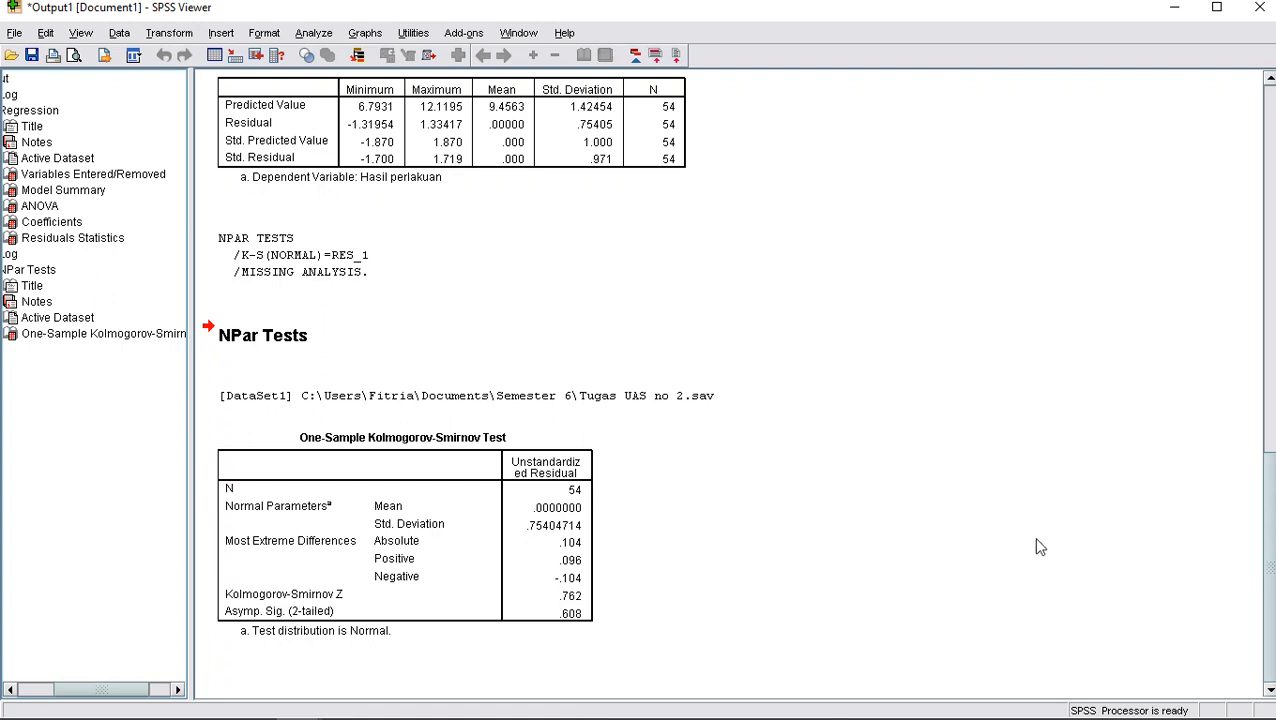
click(524, 579)
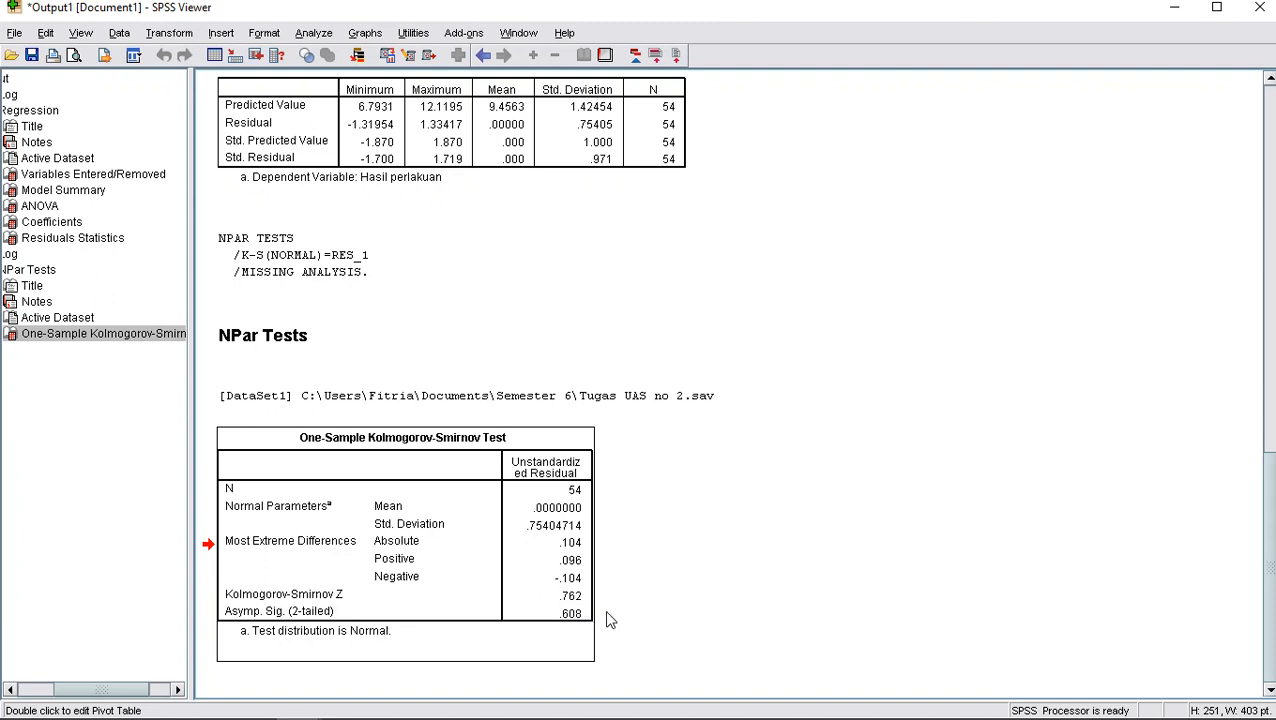
Return to the Data Editor and start a General Linear Model Univariate analysis with Hasil perlakuan as the dependent variable
mouse_move(362, 703)
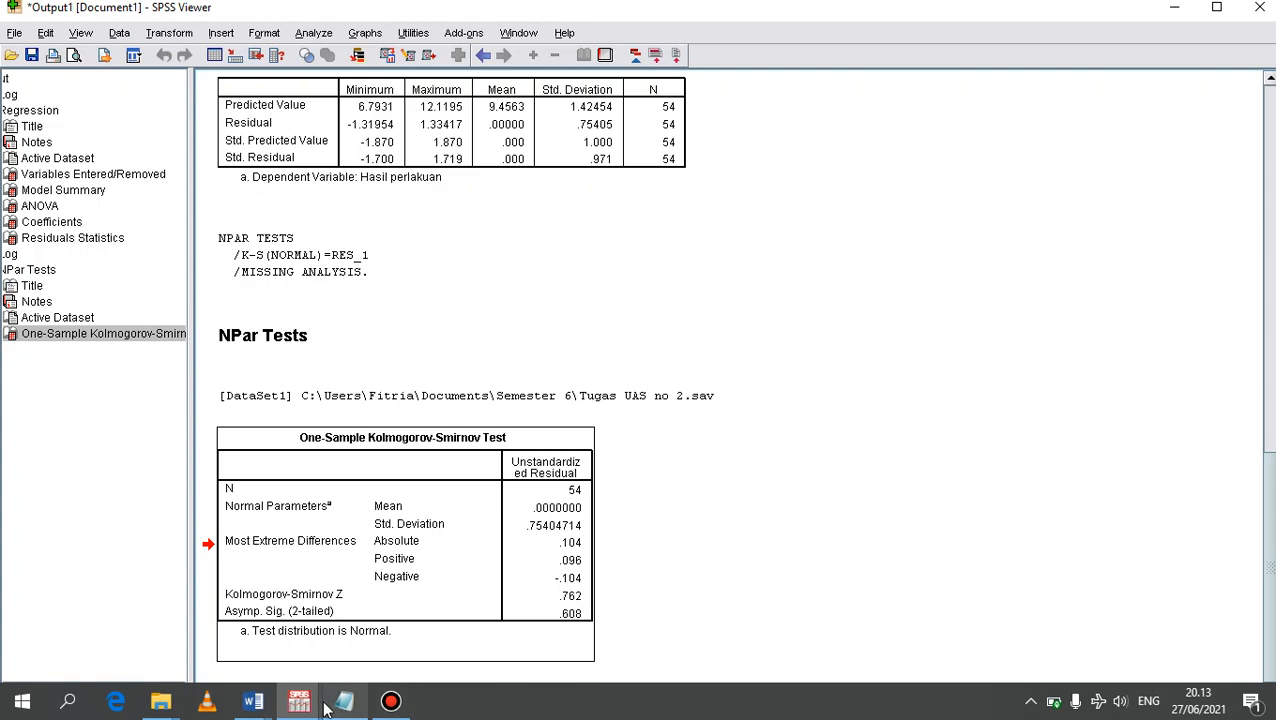
mouse_move(299, 701)
click(268, 647)
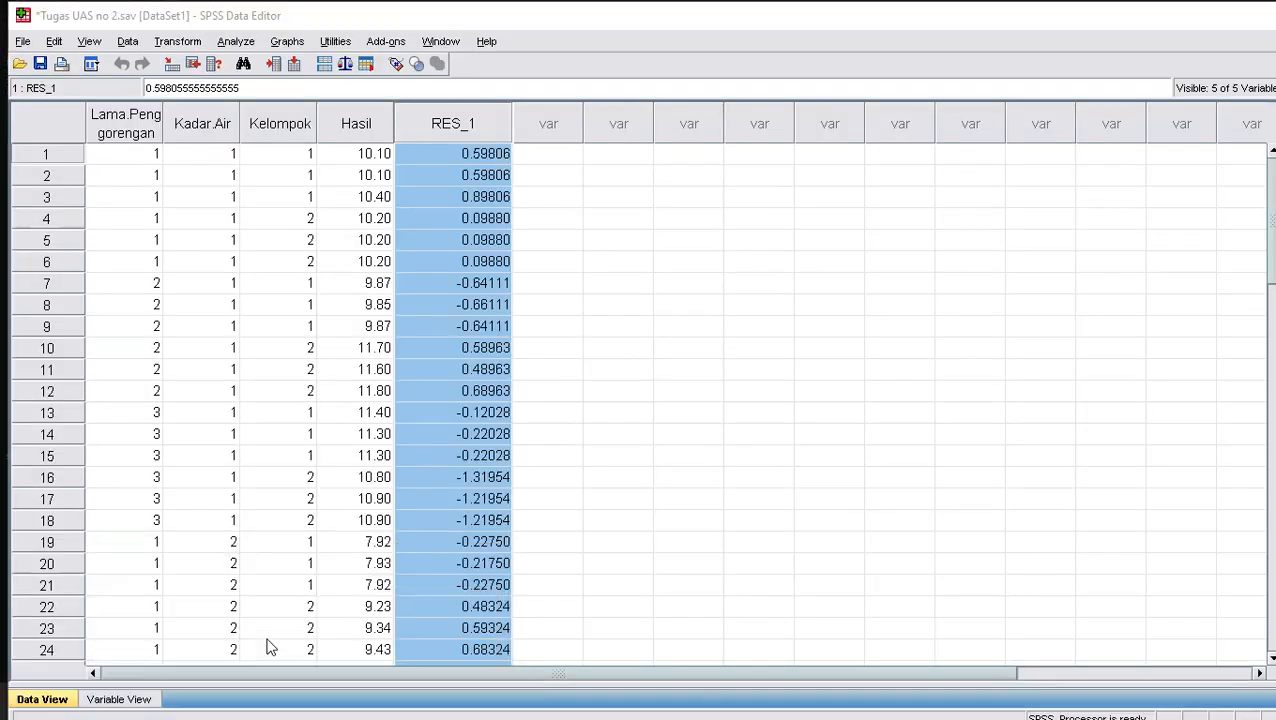
click(558, 186)
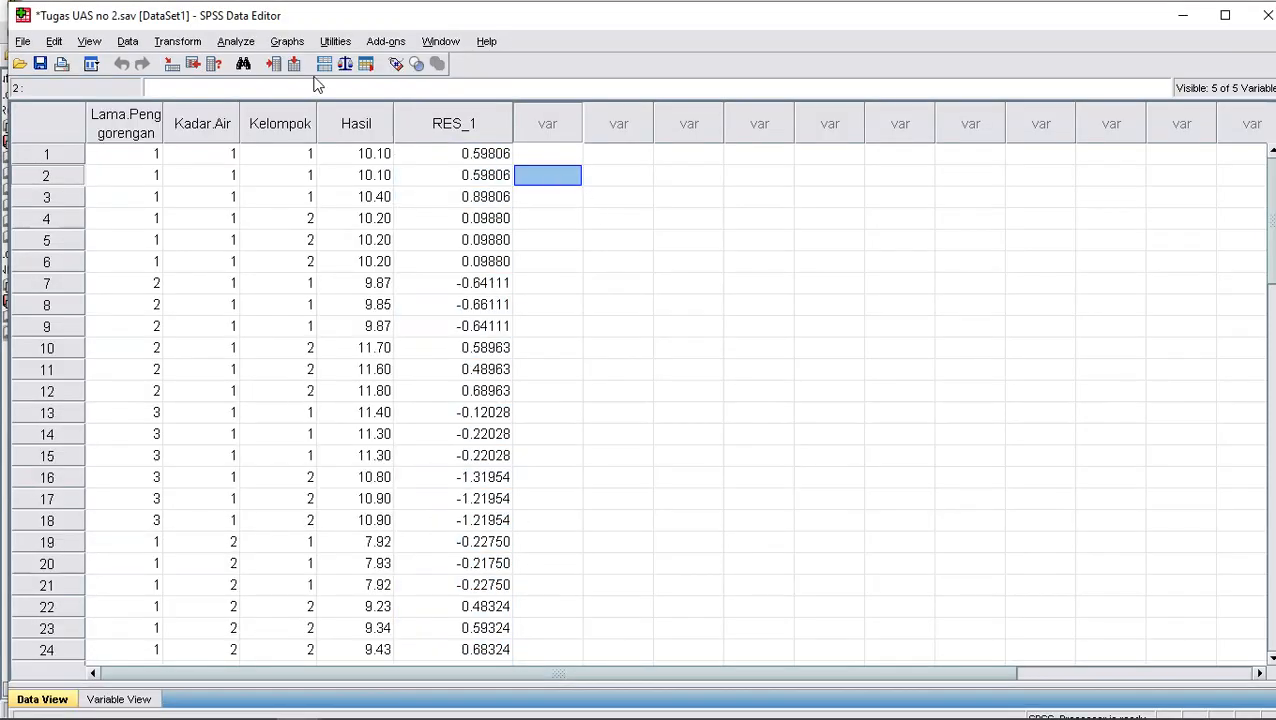
click(234, 42)
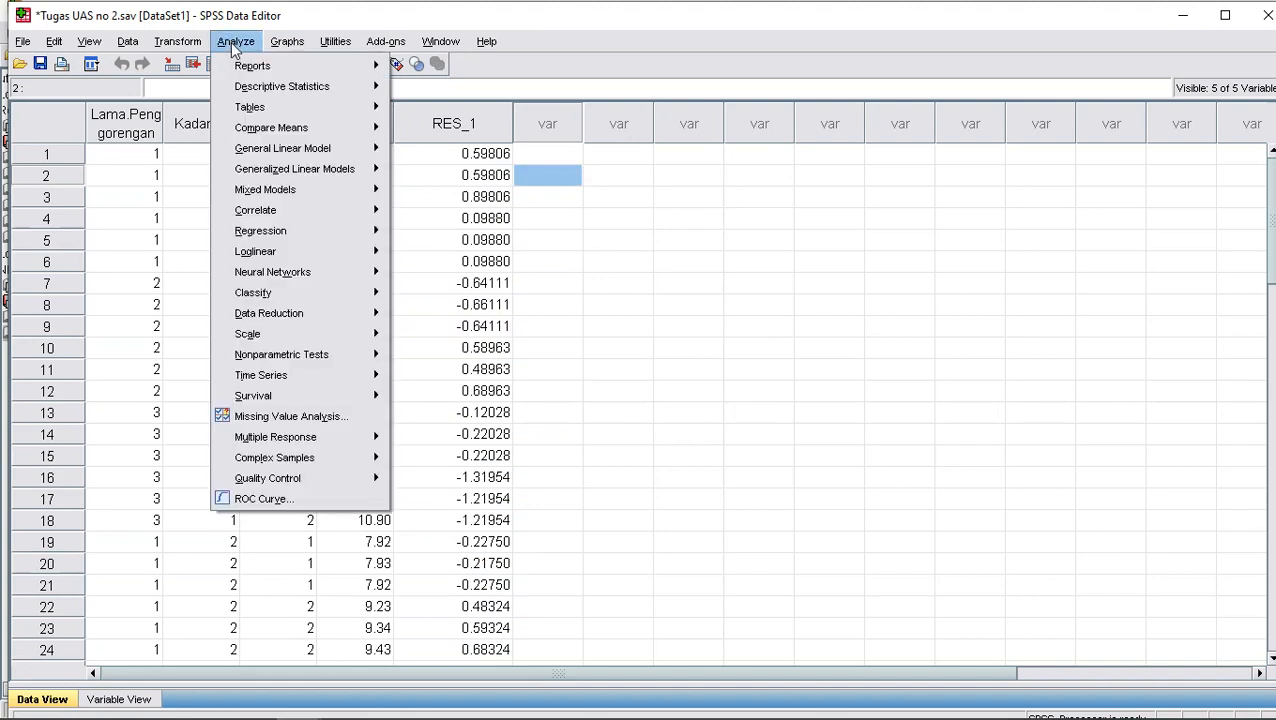
mouse_move(322, 150)
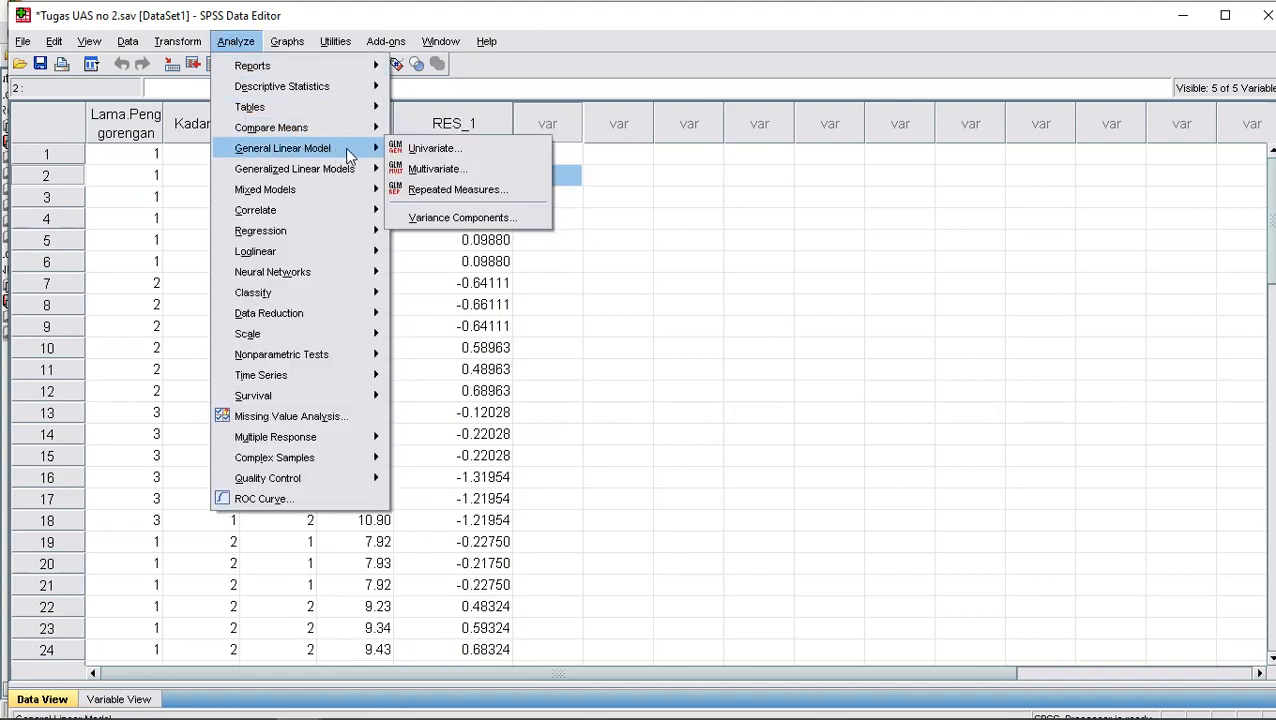
click(509, 155)
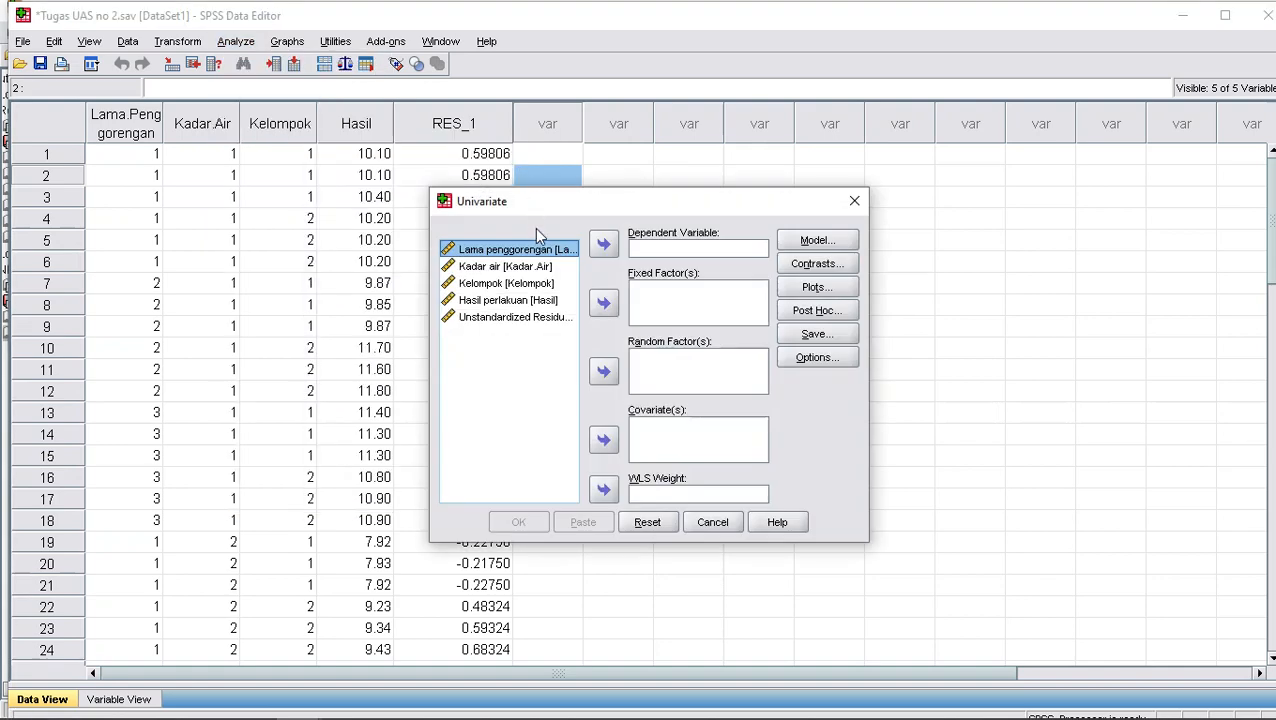
click(549, 302)
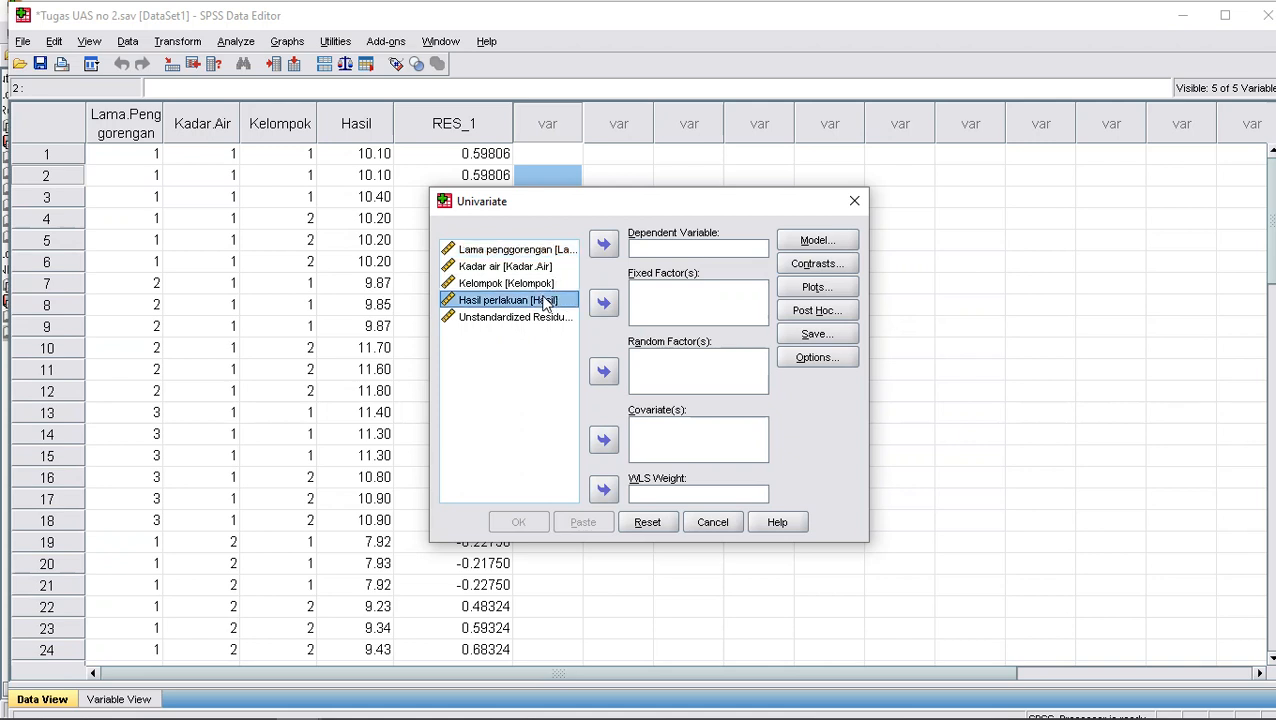
click(604, 243)
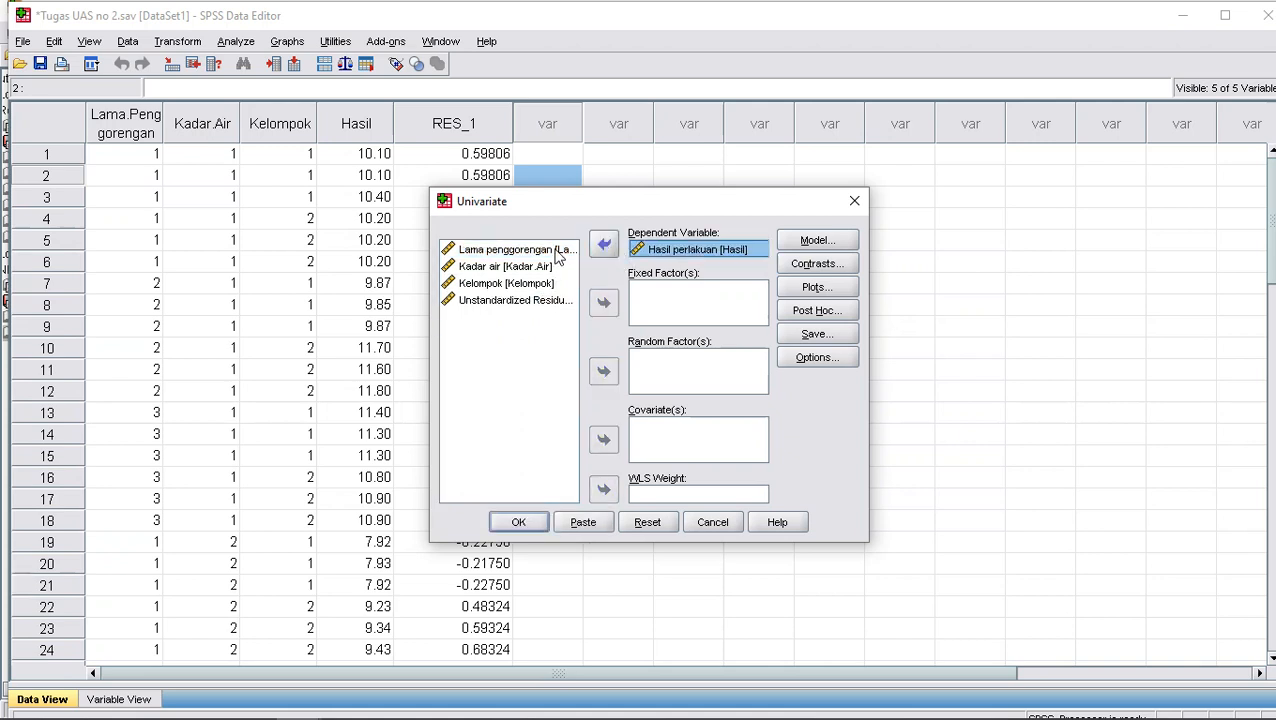
Add Lama penggorengan, Kadar air and Kelompok as fixed factors of the univariate analysis
click(561, 256)
key(shift+Down)
key(shift+Down)
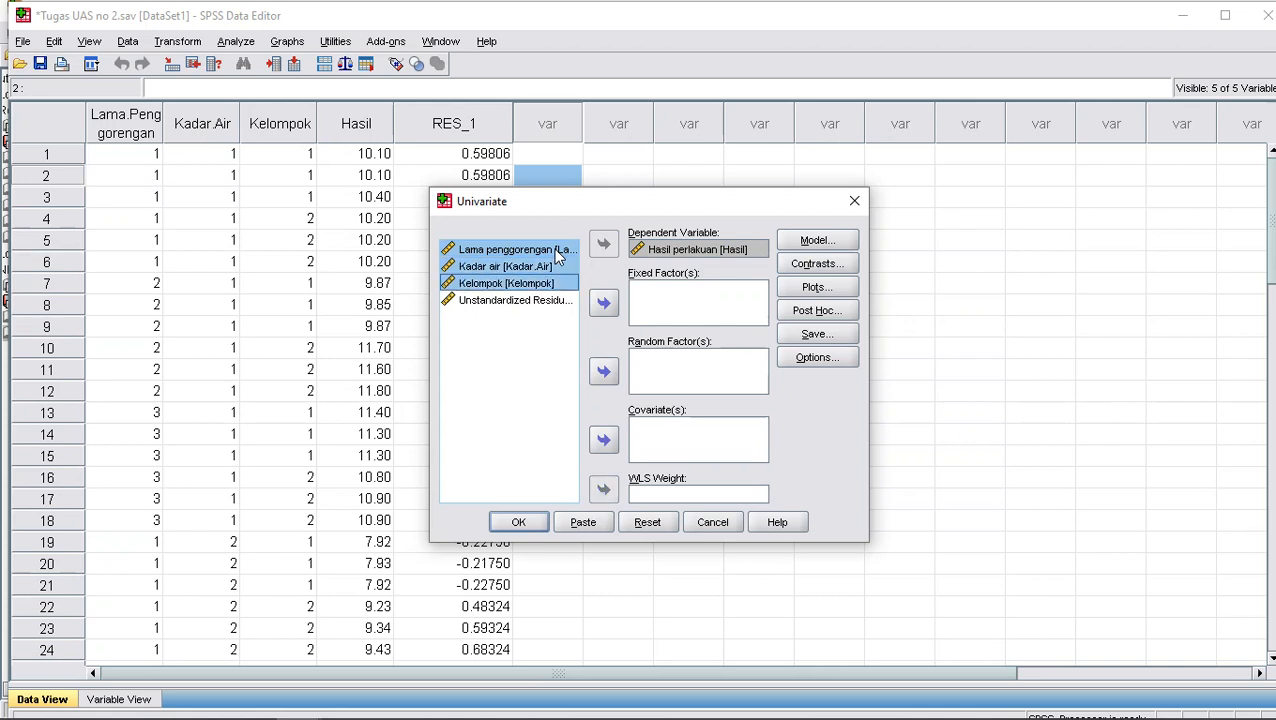
click(603, 303)
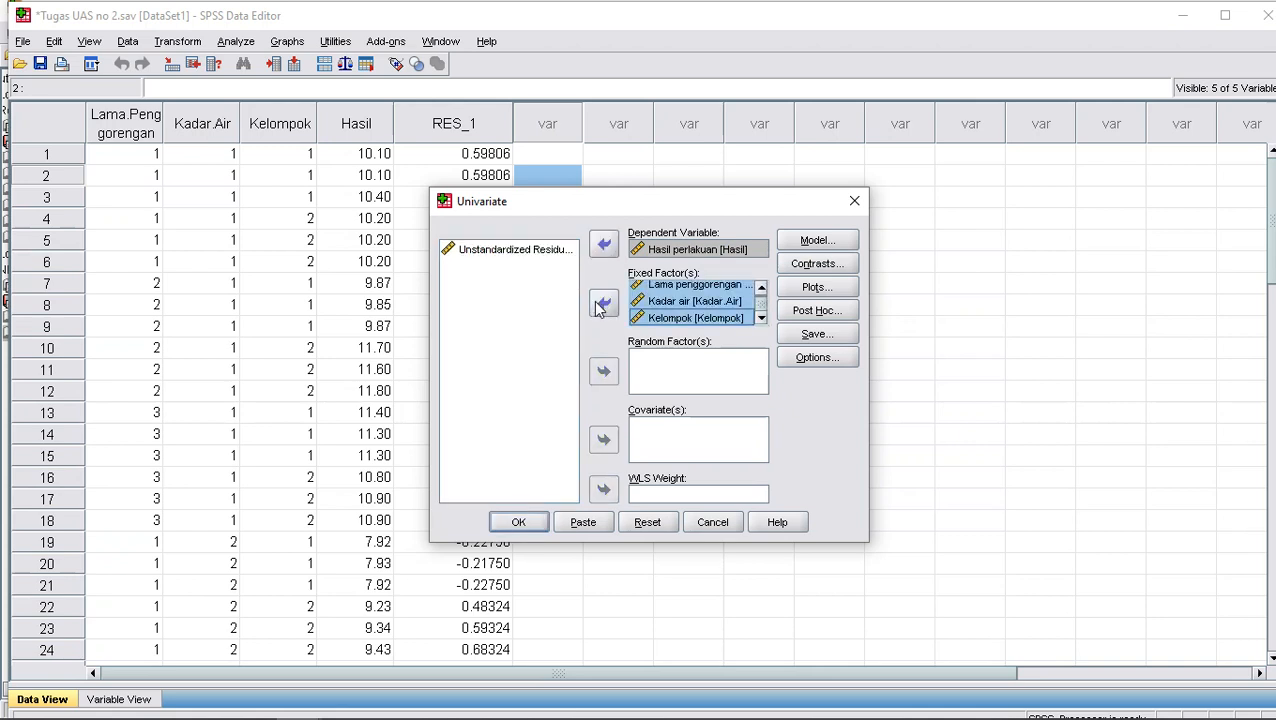
Switch the univariate model to Custom with Main effects terms and add Lama.Penggorengan to it
click(838, 241)
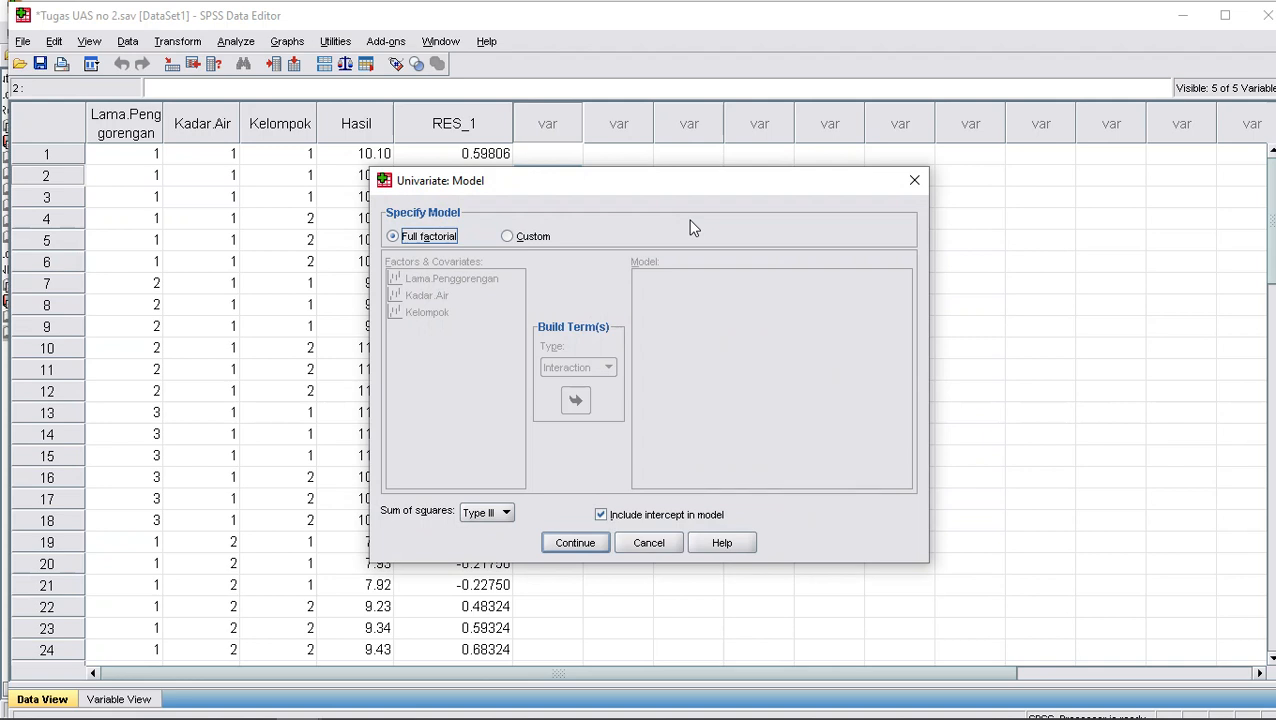
click(508, 237)
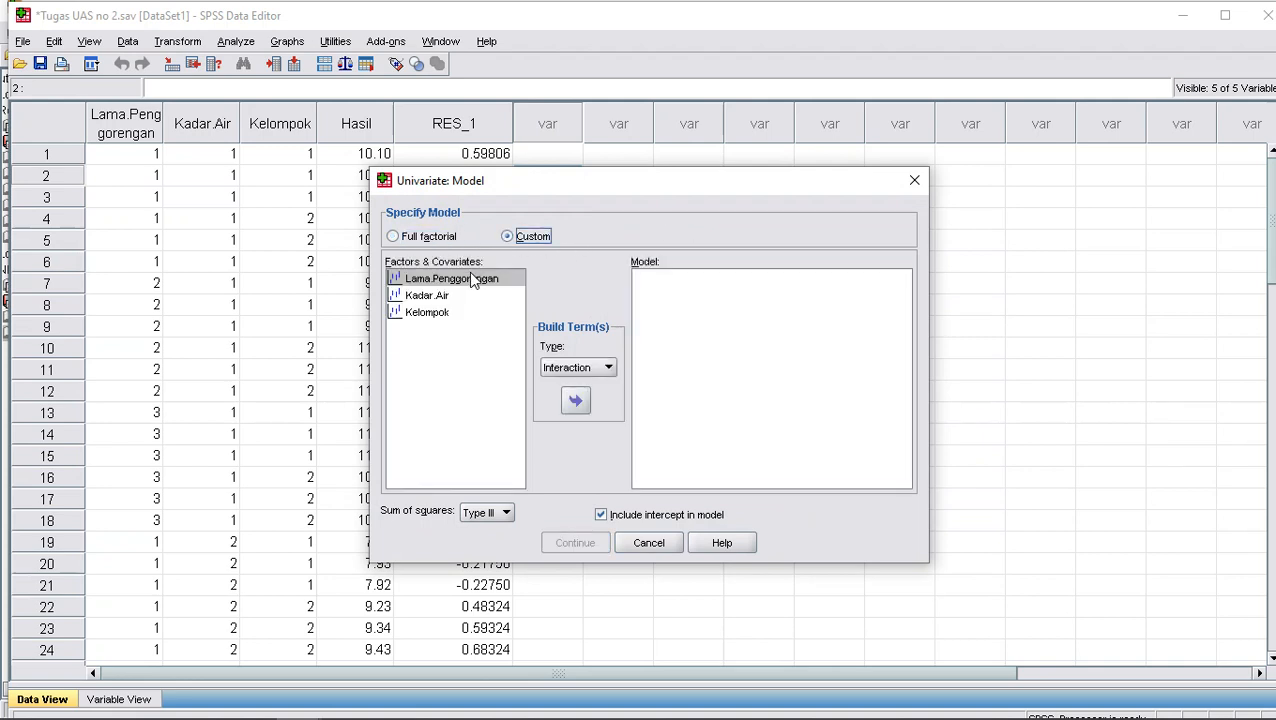
click(607, 369)
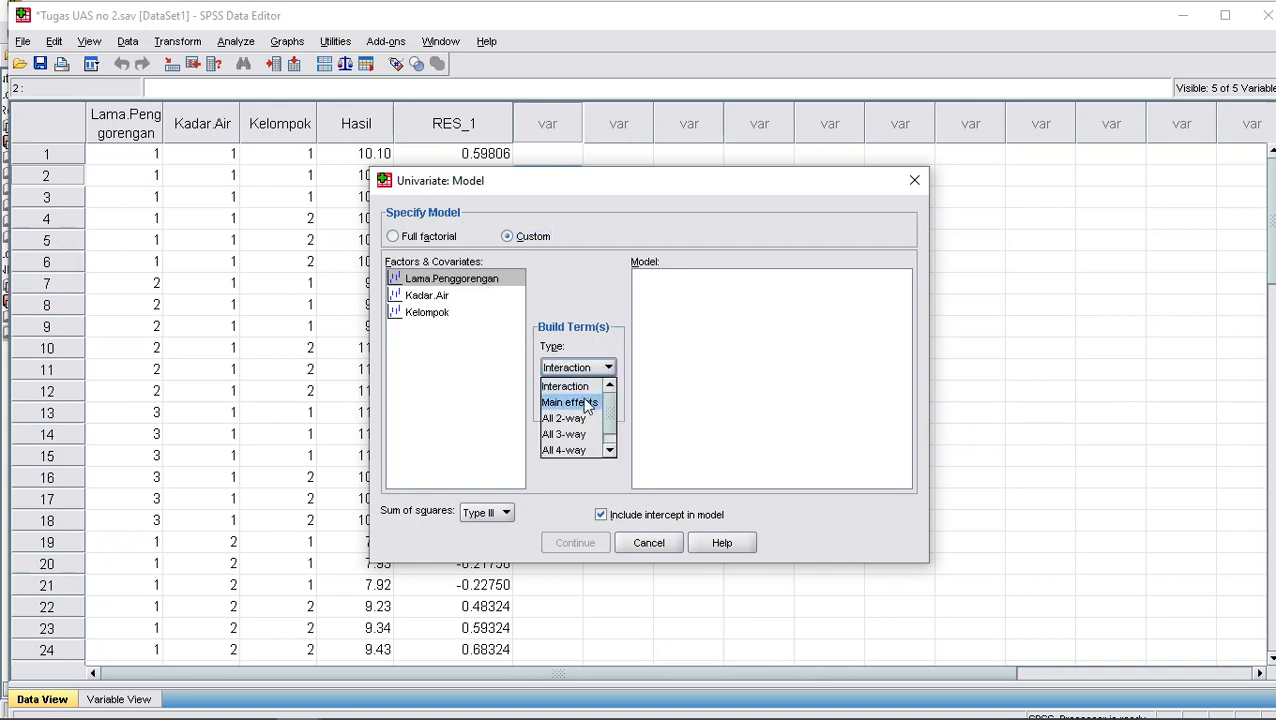
click(587, 403)
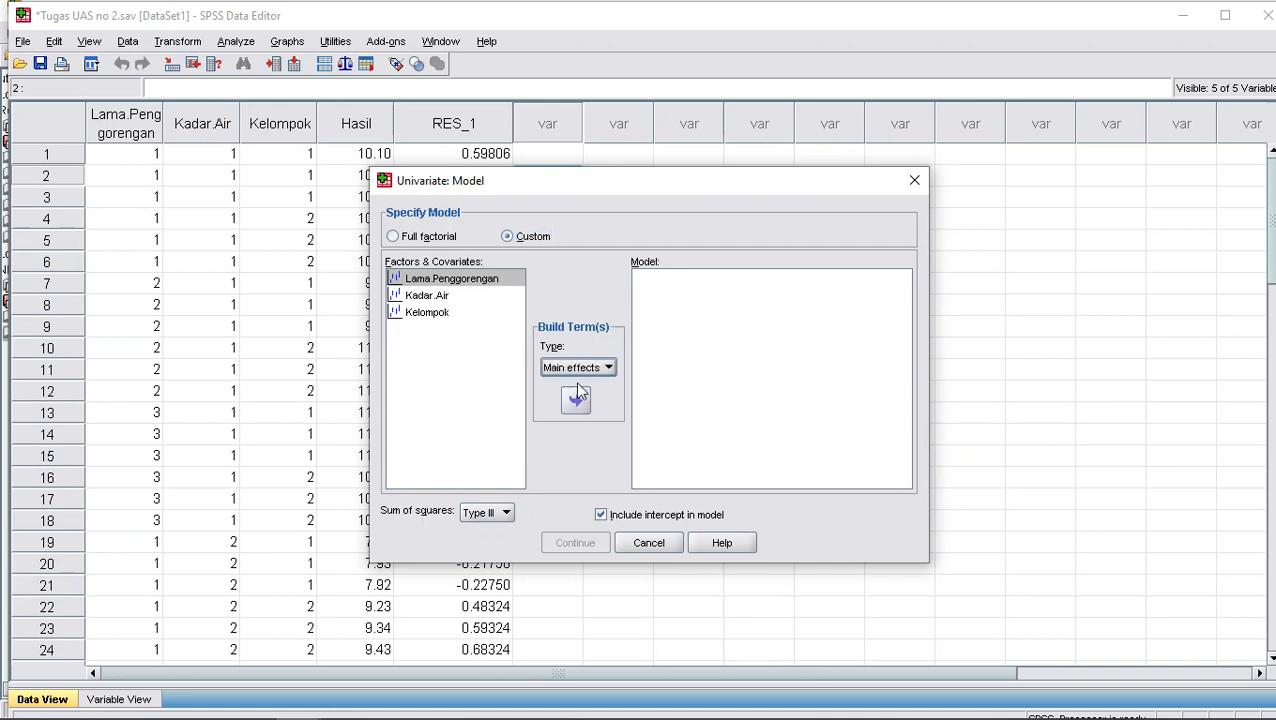
click(575, 401)
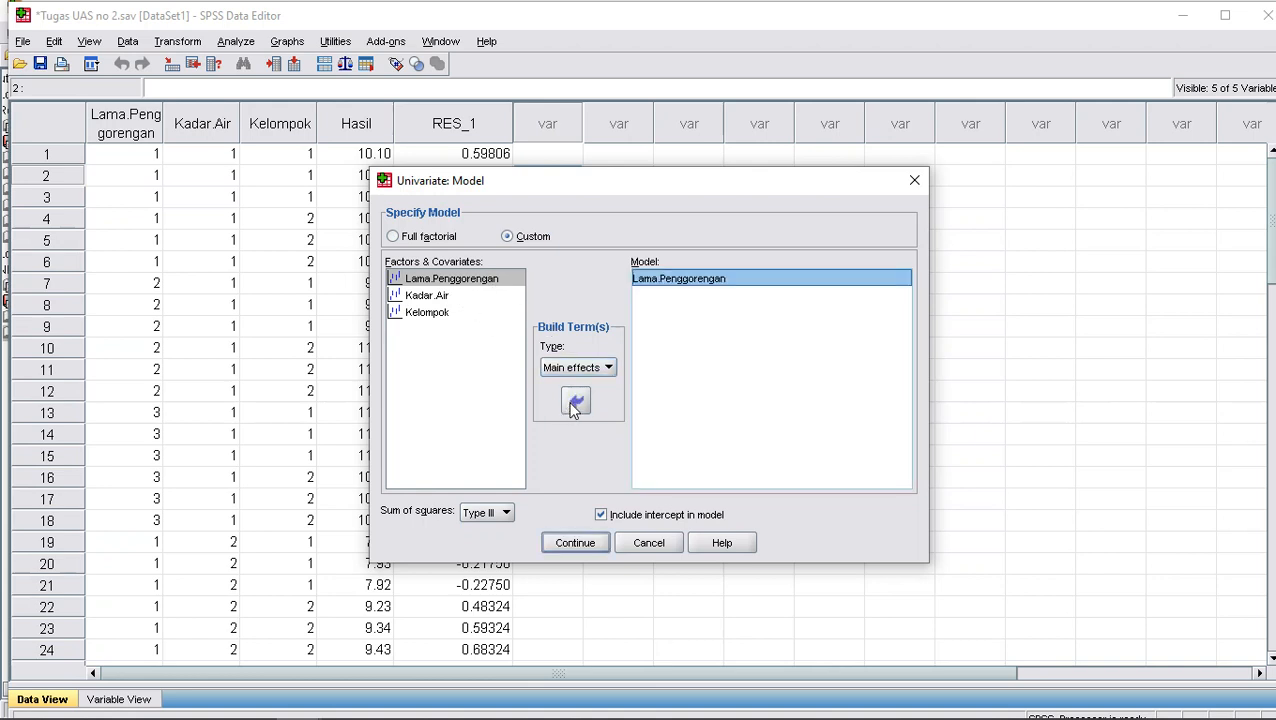
Add Kadar.Air and Kelompok as main effects to the custom model
click(441, 297)
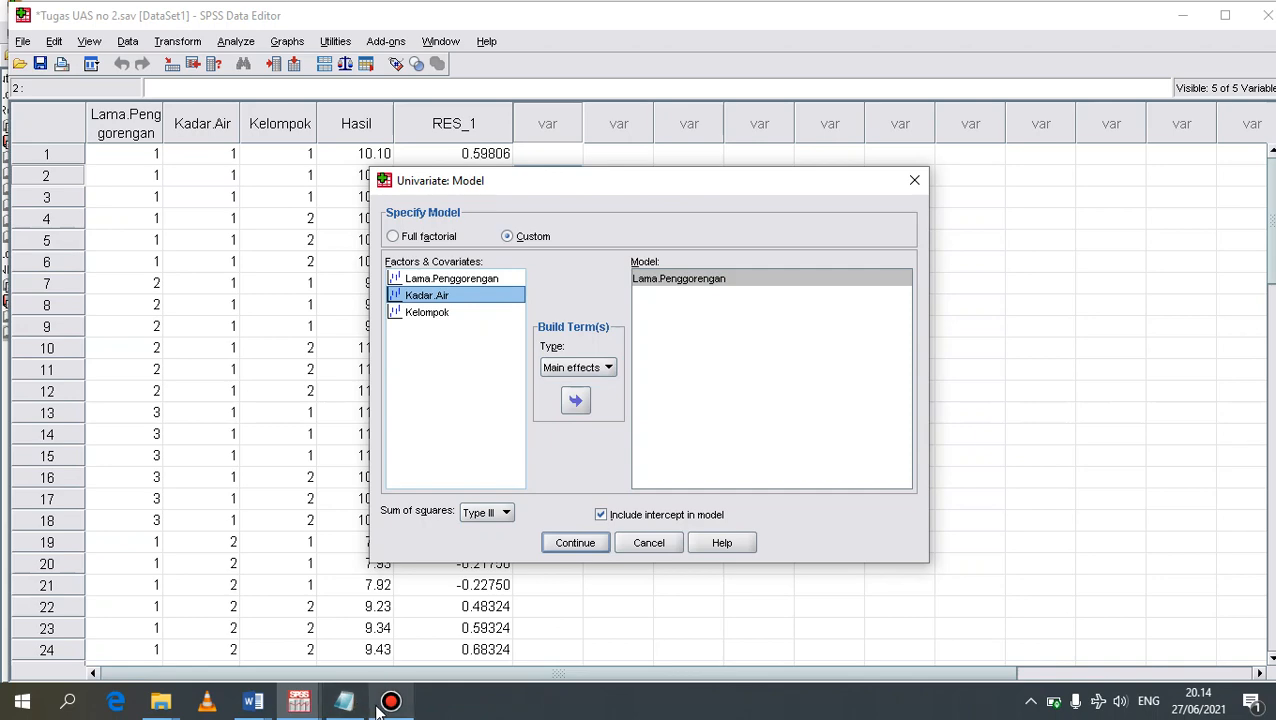
click(380, 706)
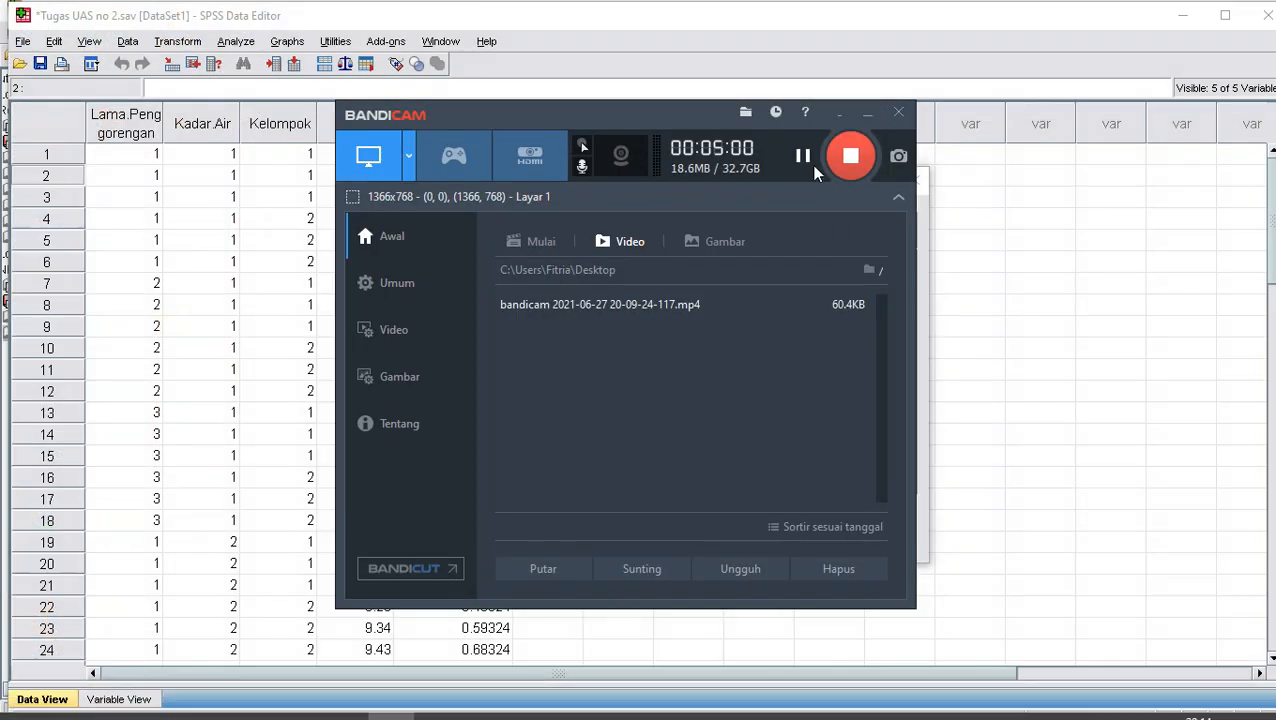
click(874, 112)
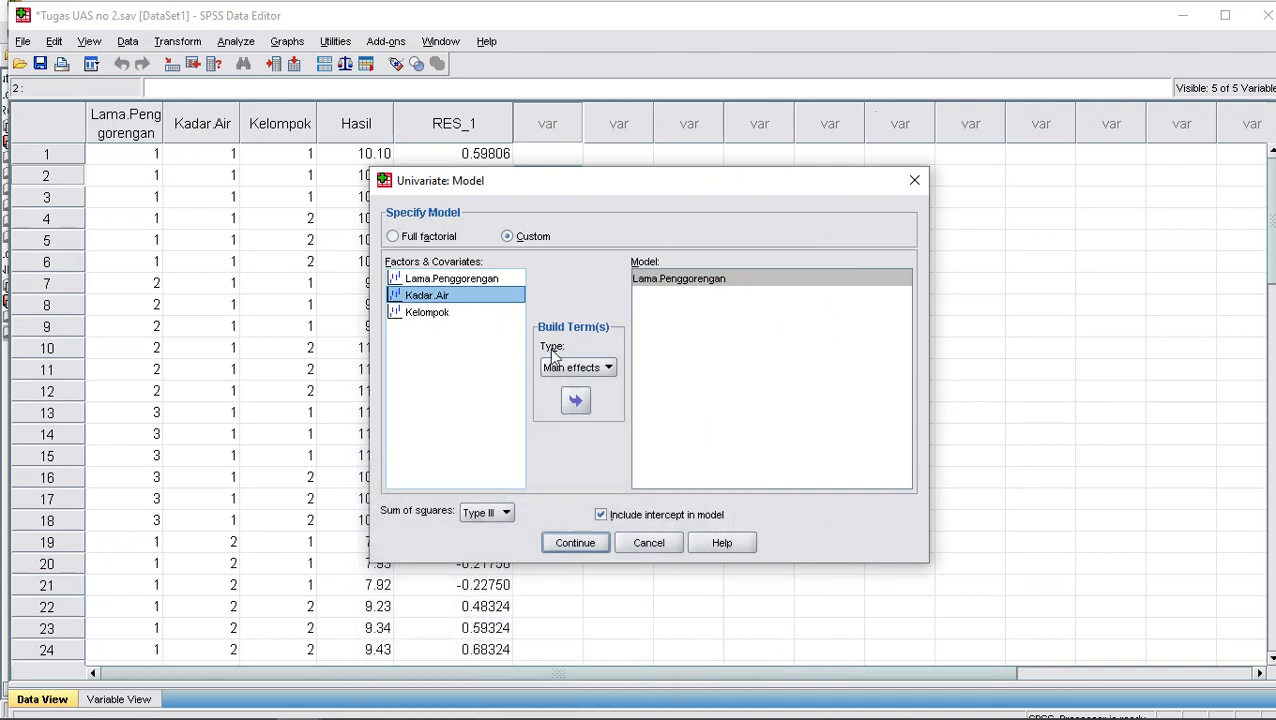
click(575, 401)
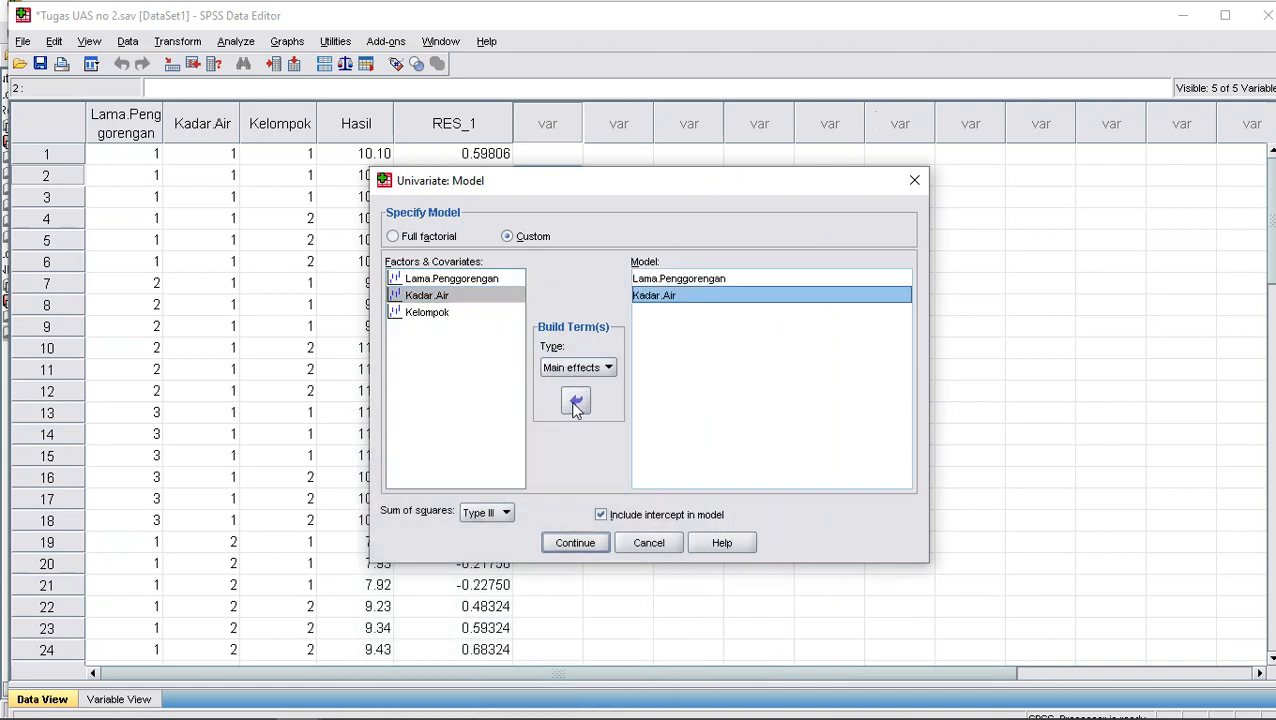
click(440, 312)
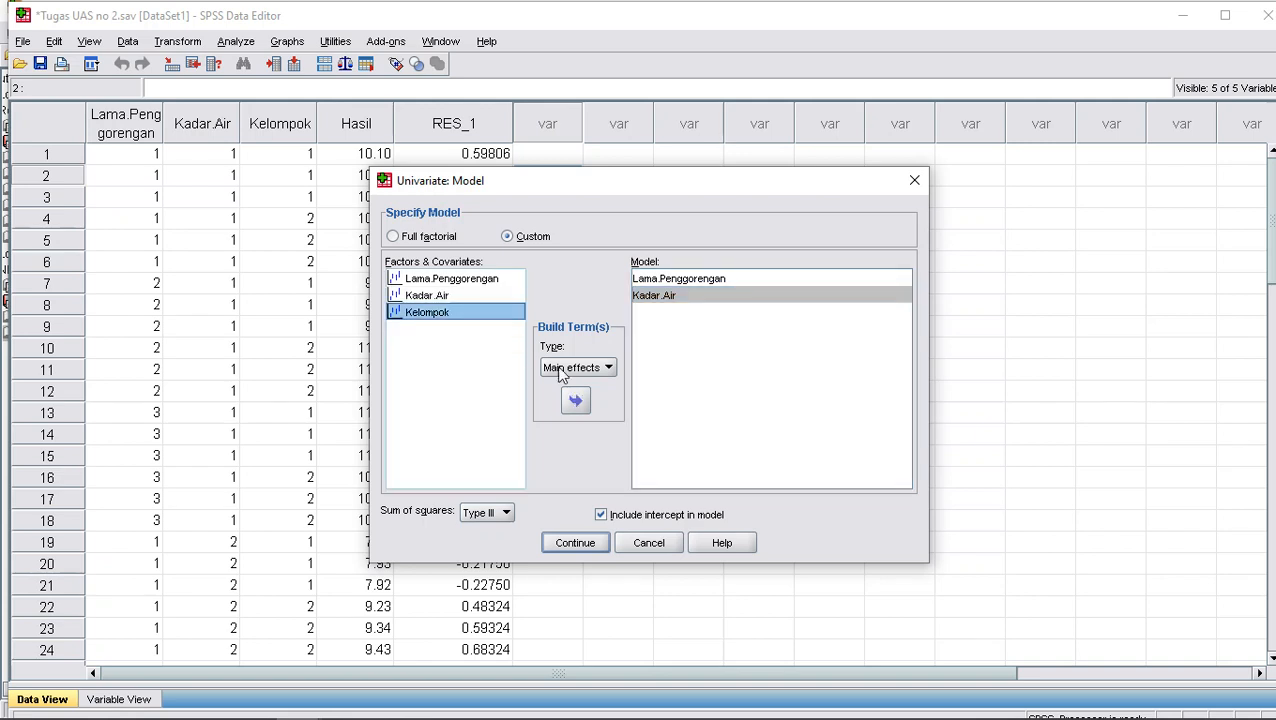
click(577, 402)
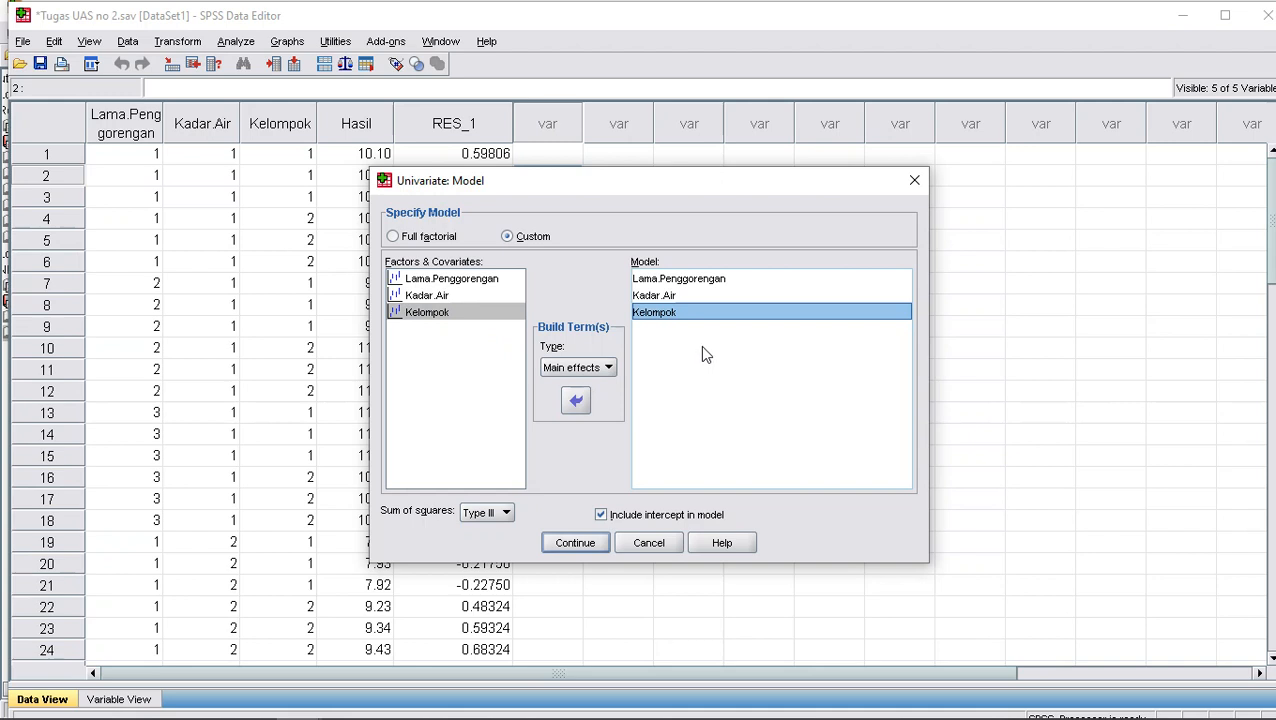
click(756, 299)
click(776, 283)
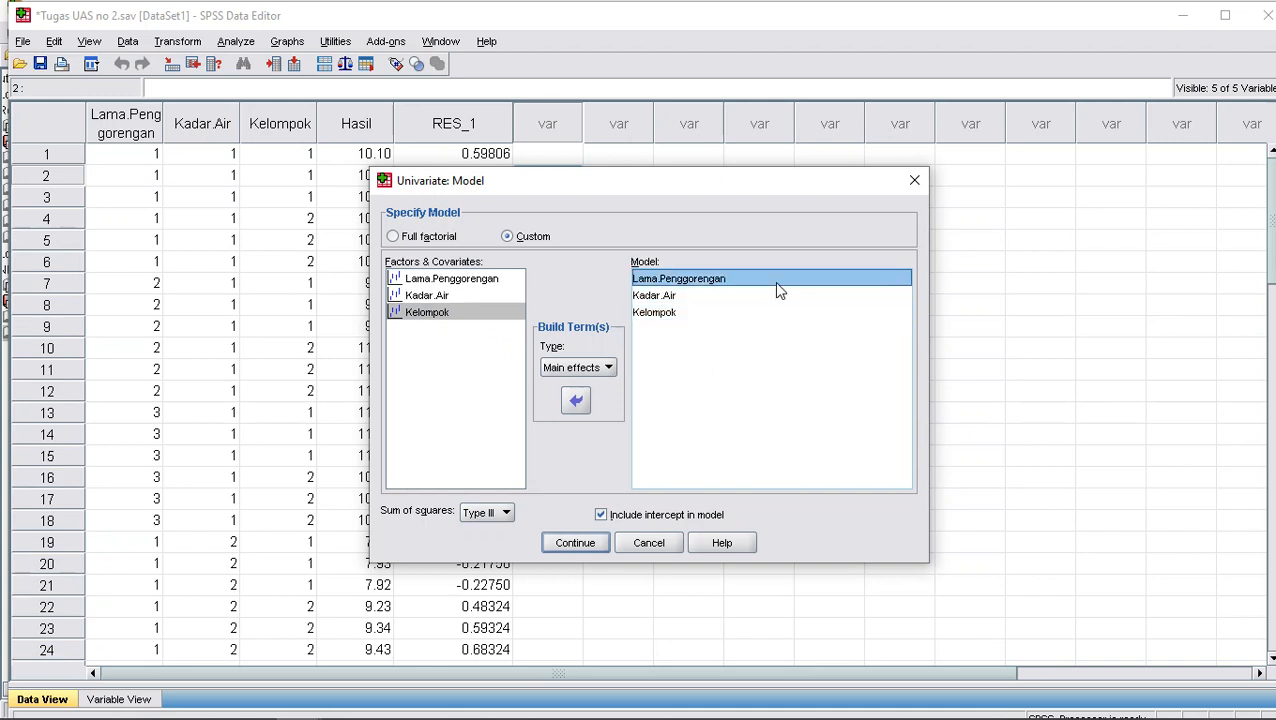
click(770, 364)
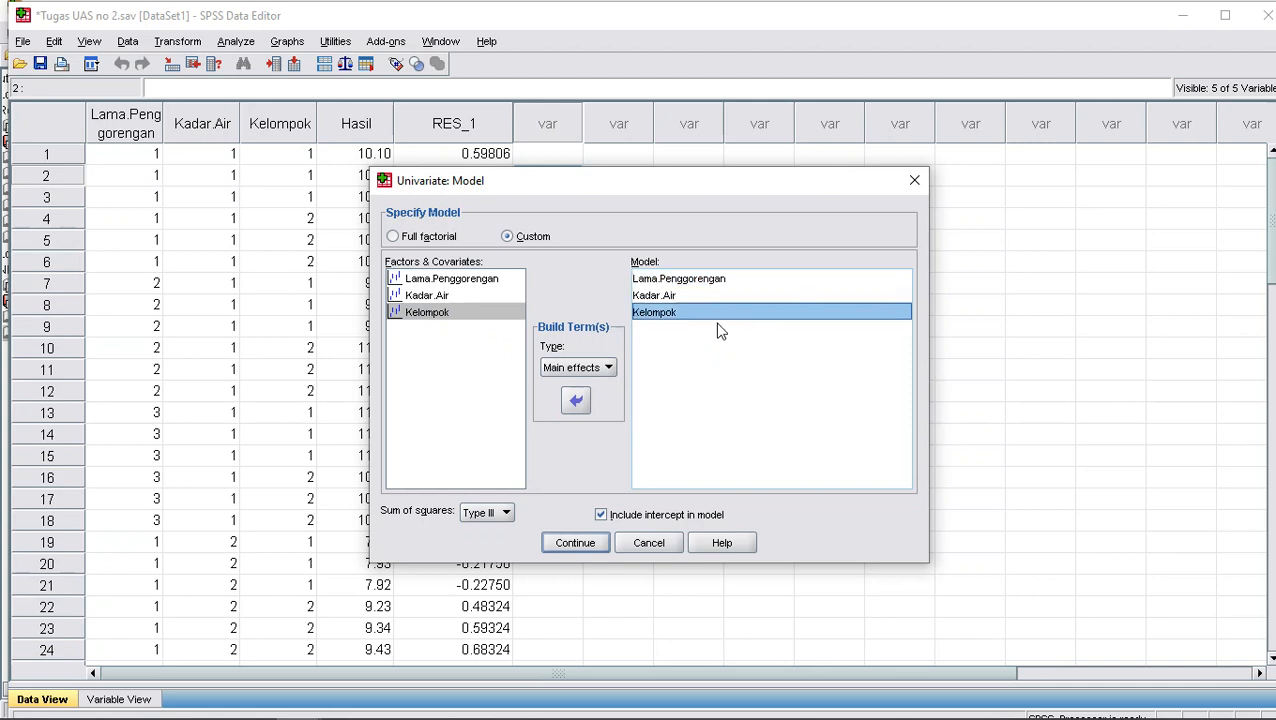
click(710, 281)
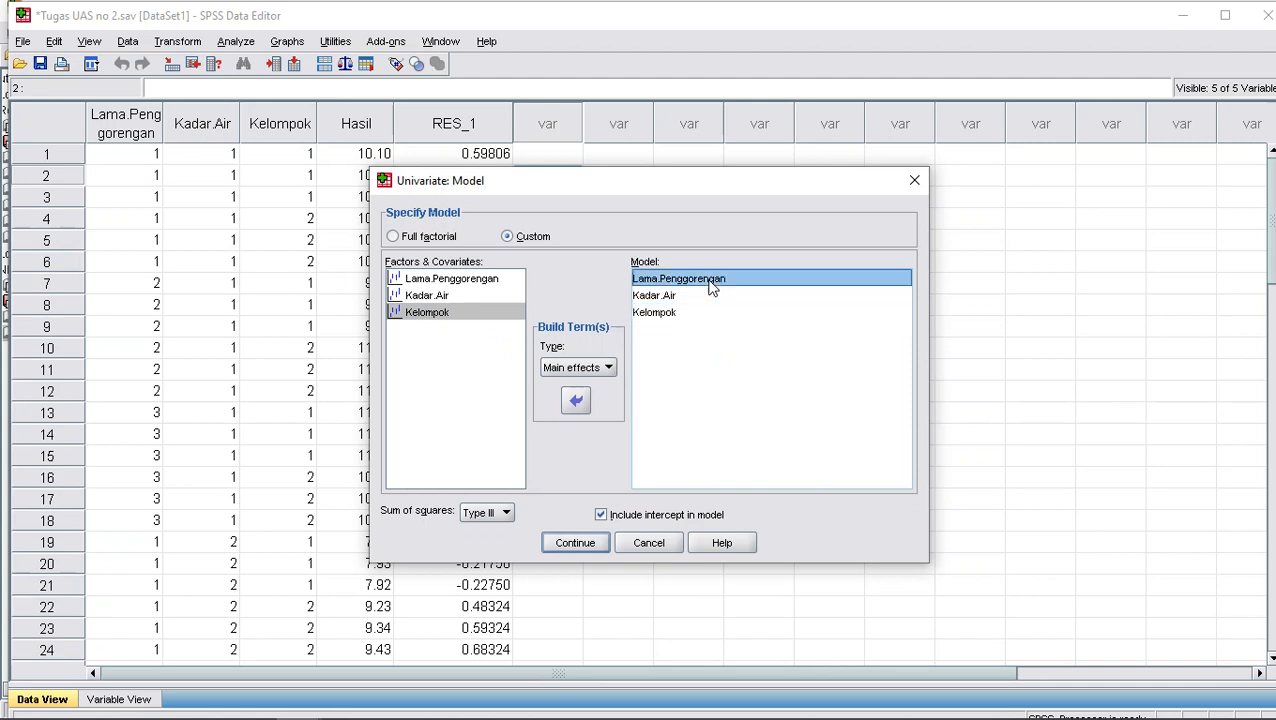
click(698, 295)
click(690, 313)
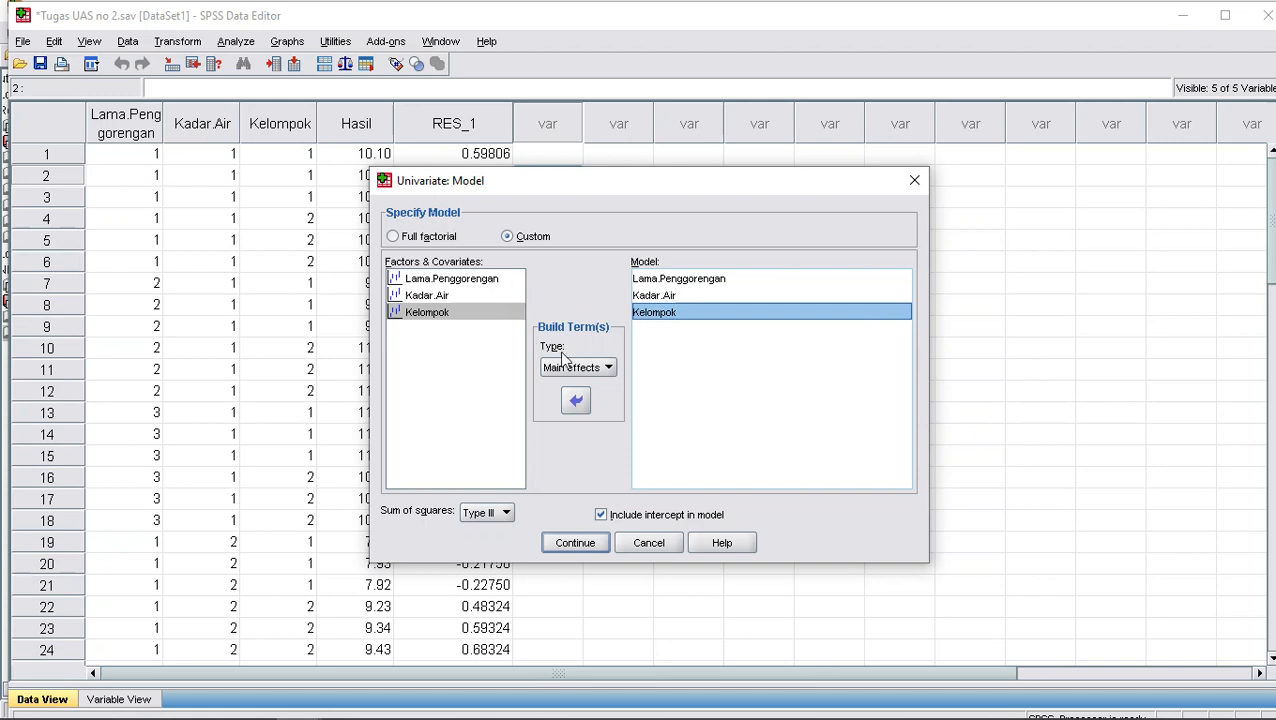
Add the interaction of Lama.Penggorengan and Kadar.Air to the custom model and accept the model specification
click(442, 280)
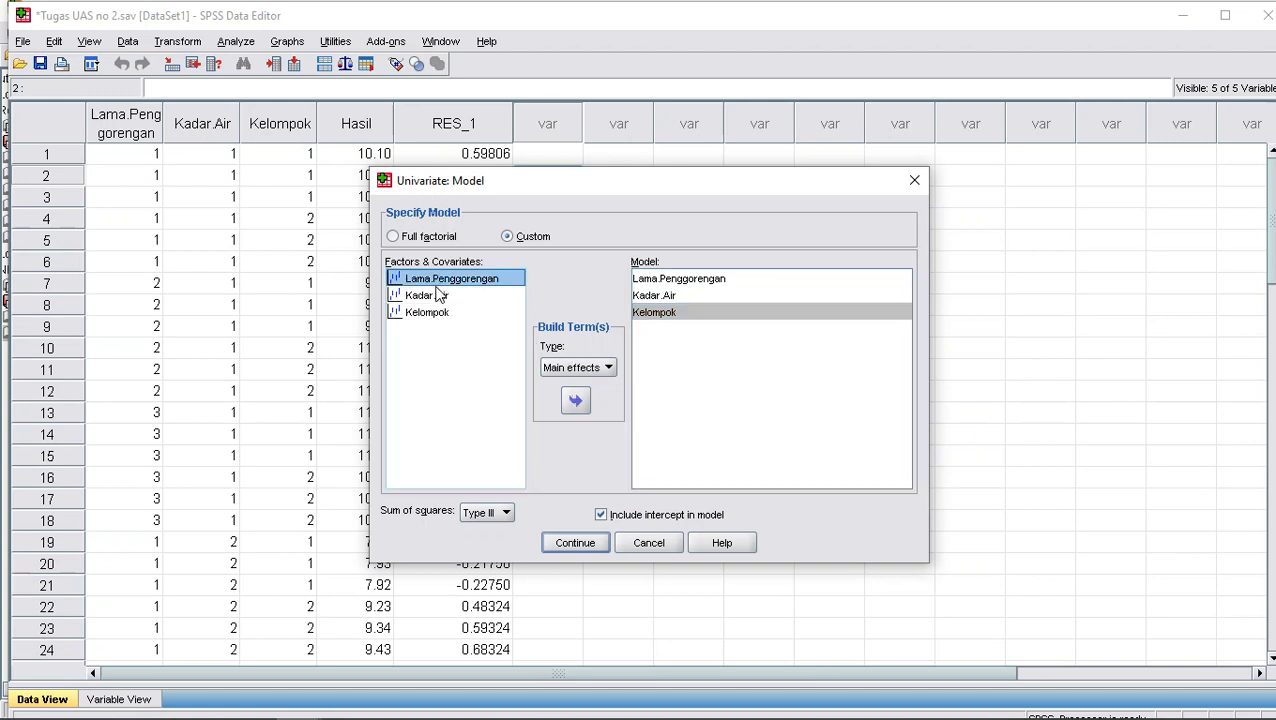
click(607, 368)
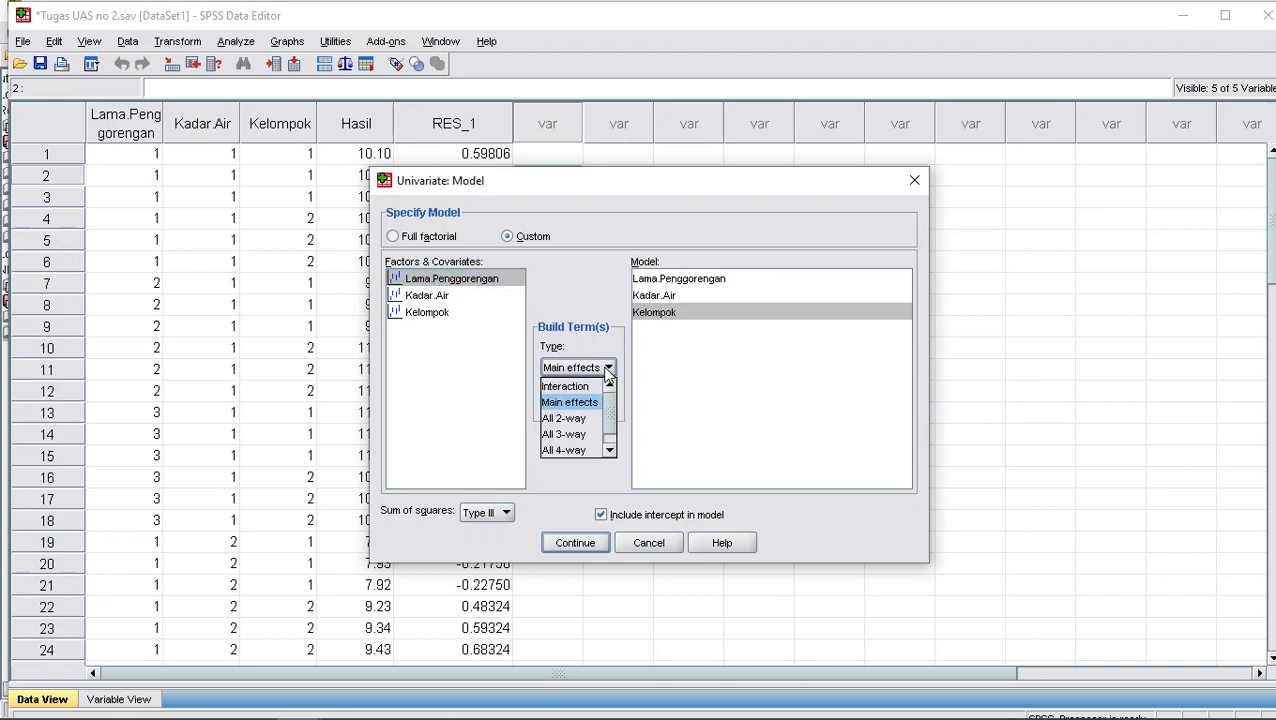
click(578, 384)
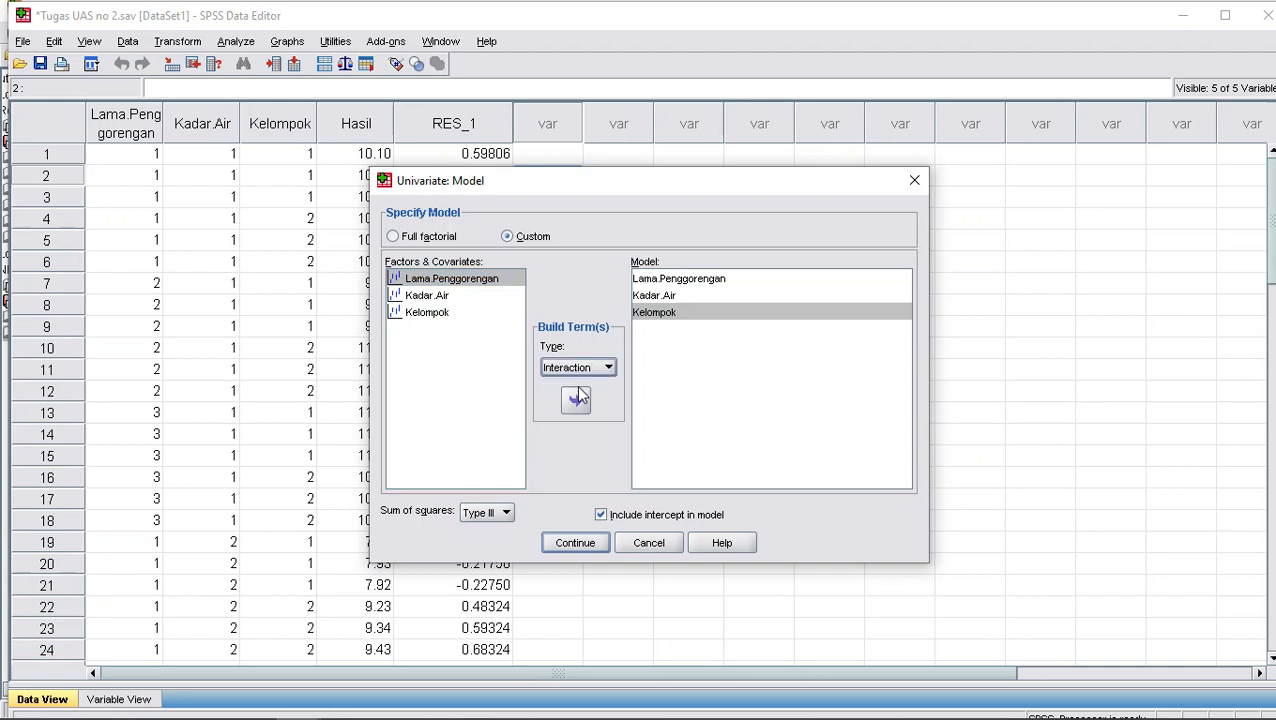
click(472, 281)
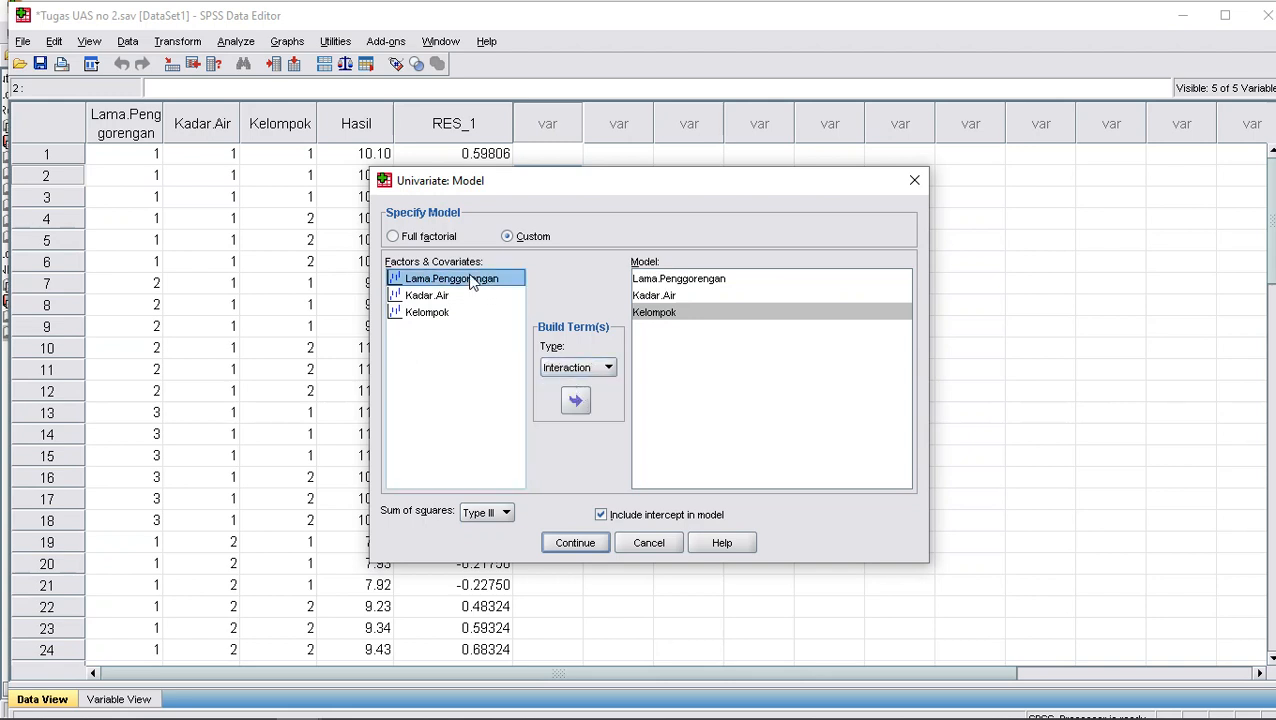
ctrl+click(470, 295)
click(577, 401)
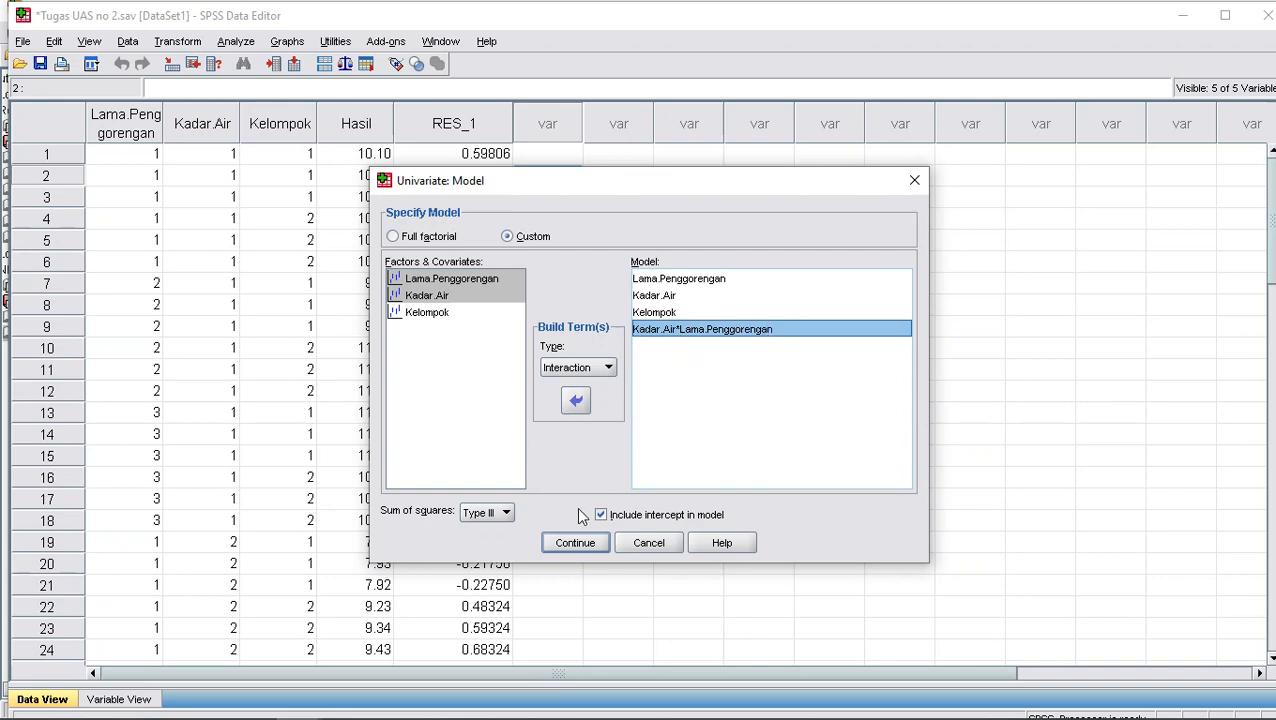
click(577, 547)
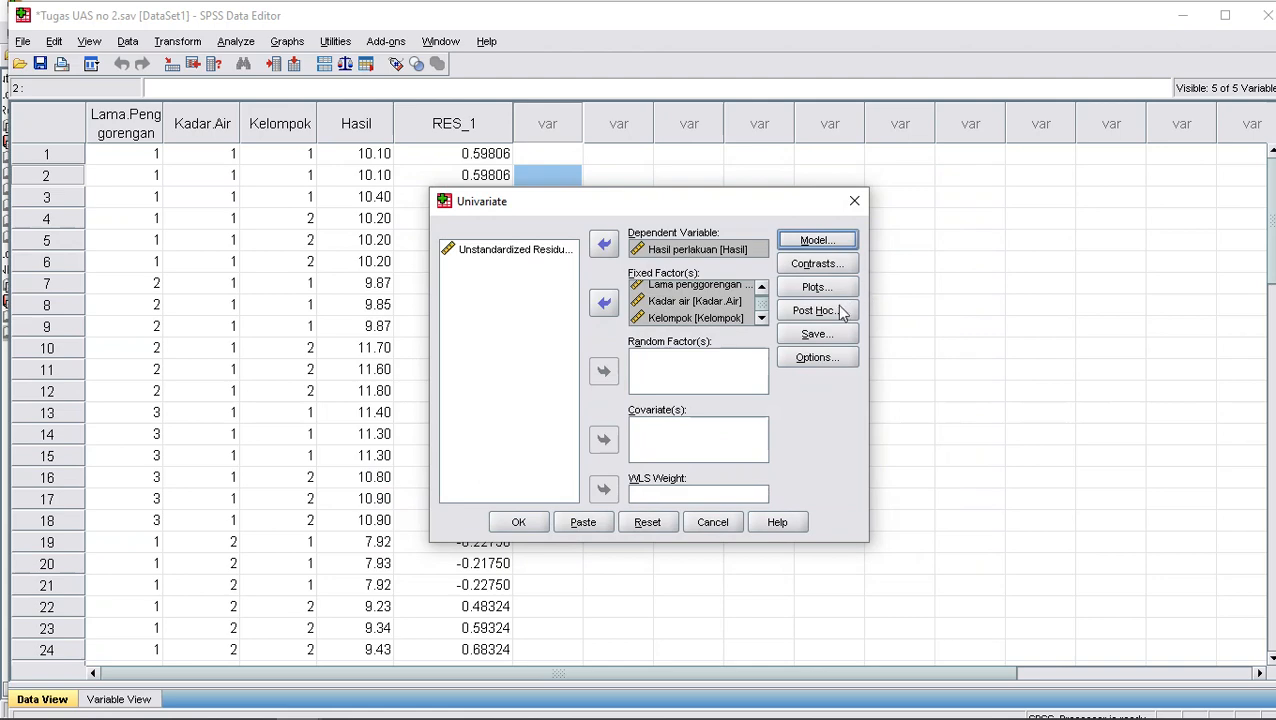
Request Duncan post hoc tests for Lama.Penggorengan, Kadar.Air and Kelompok
click(838, 311)
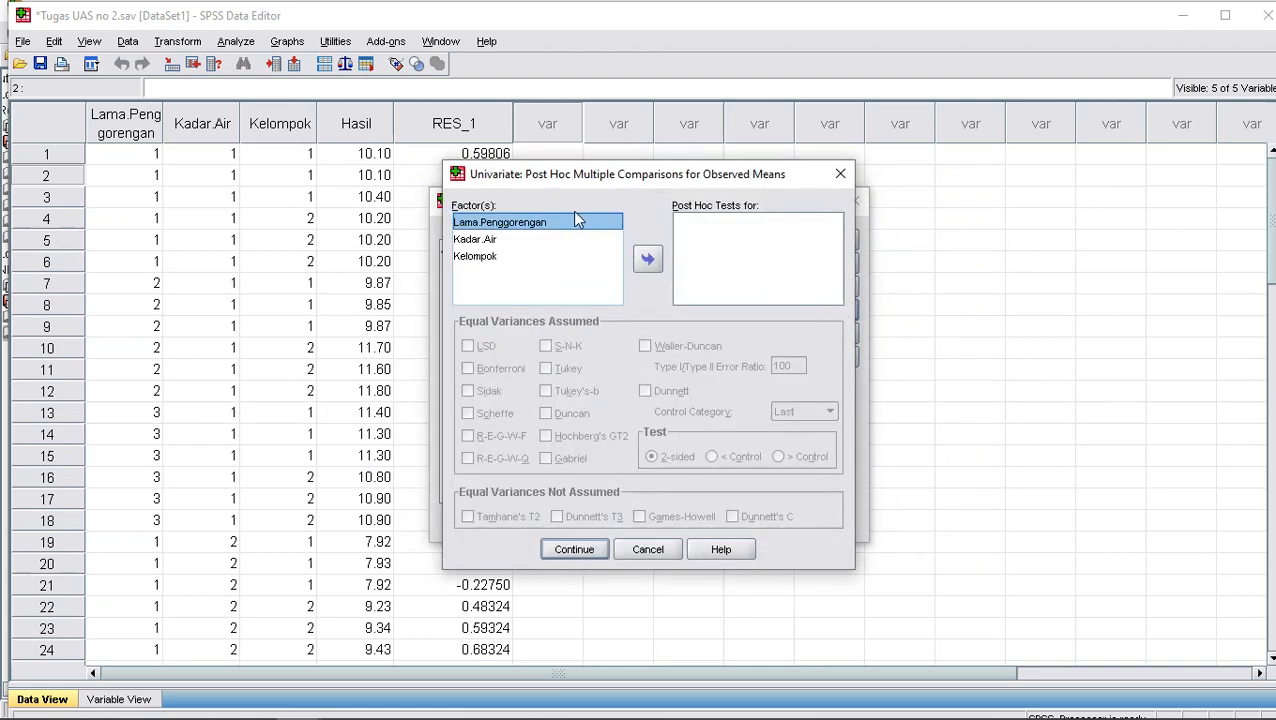
key(shift+Down)
key(shift+Down)
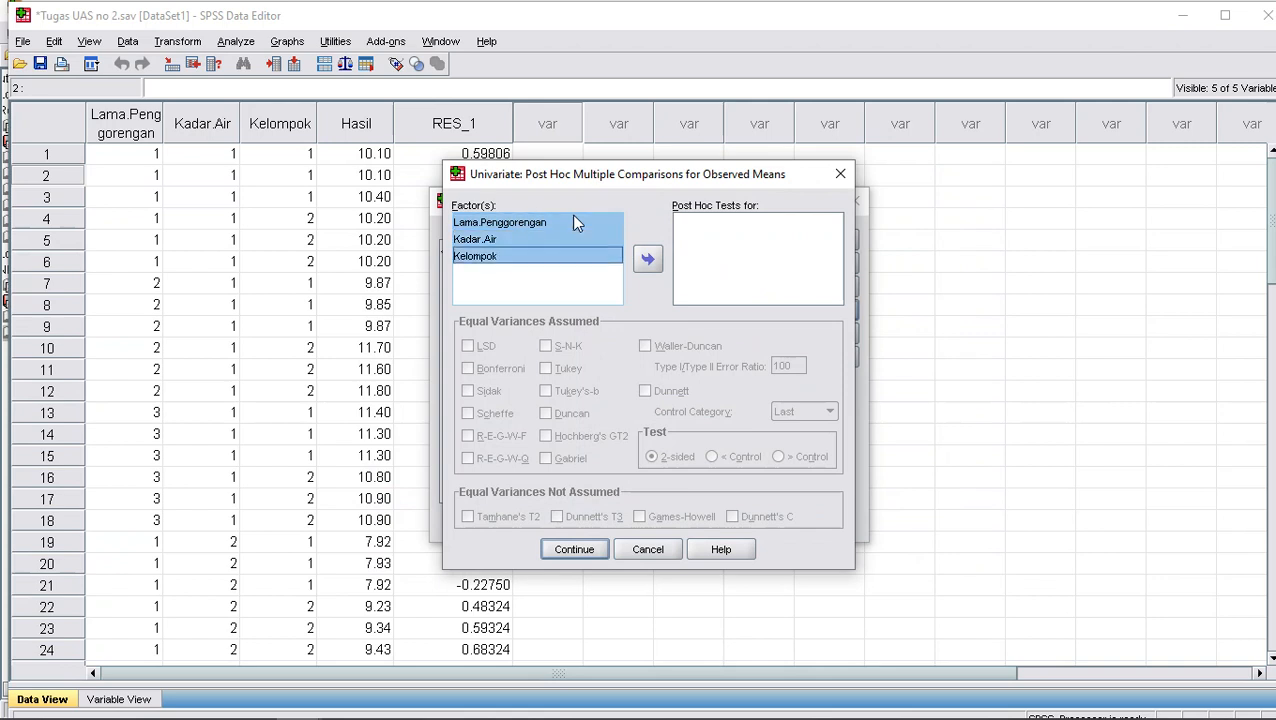
click(647, 261)
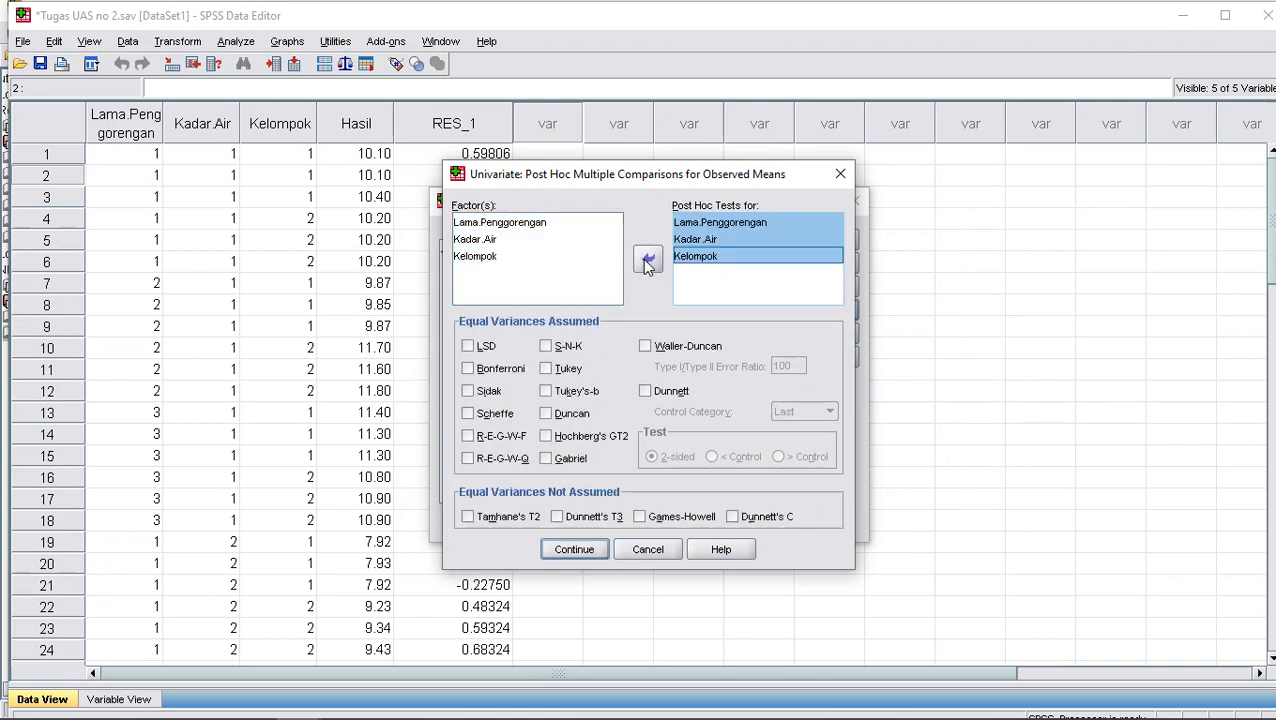
click(720, 286)
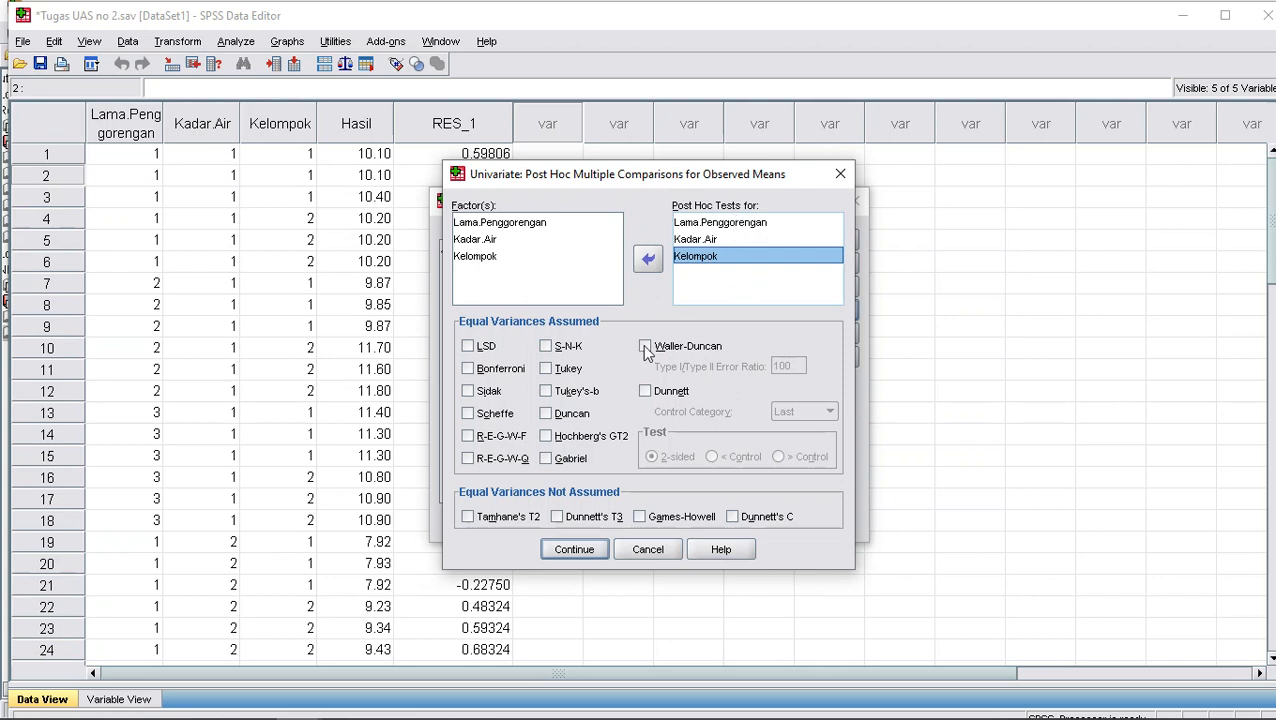
click(558, 418)
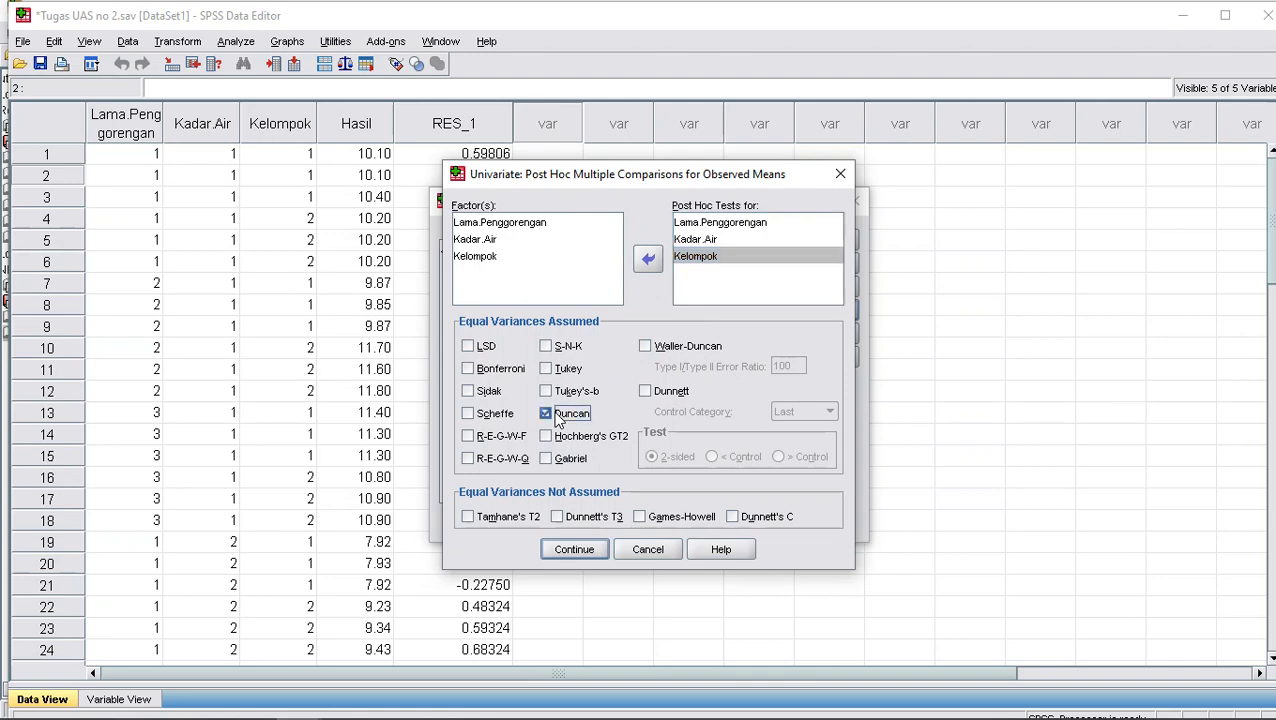
click(575, 550)
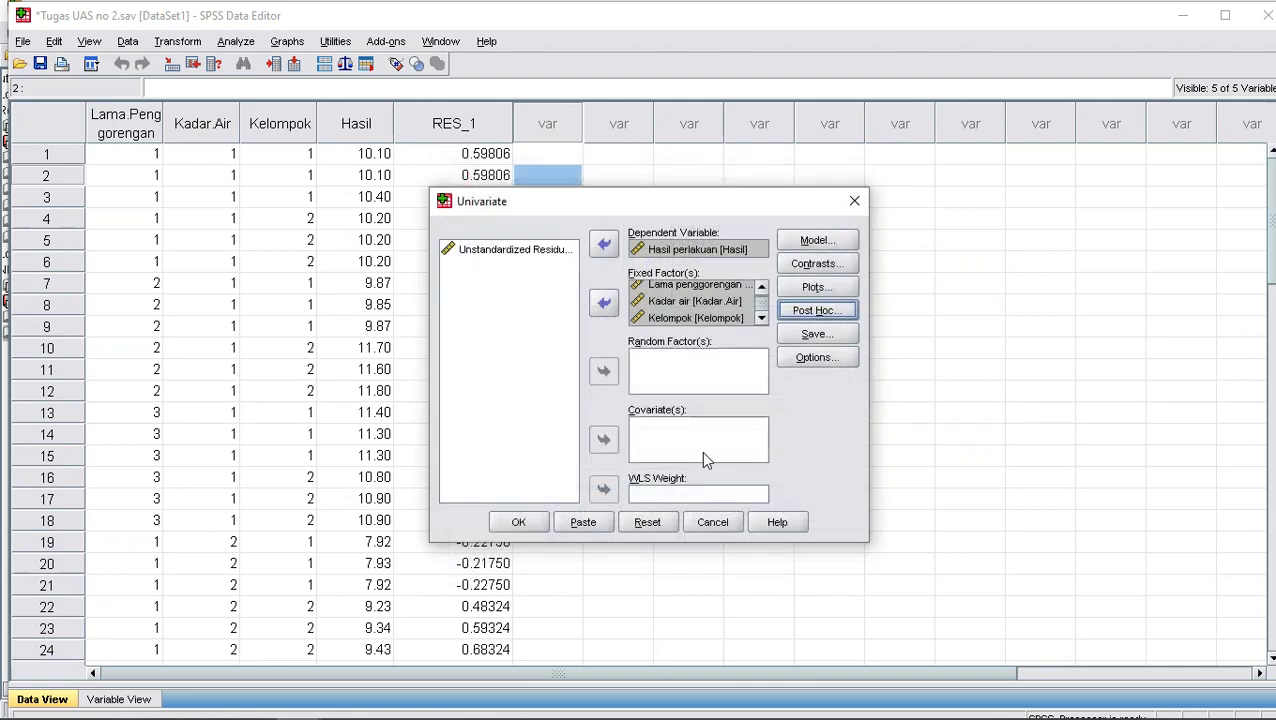
Enable descriptive statistics and homogeneity tests in the univariate options and run the analysis
click(832, 360)
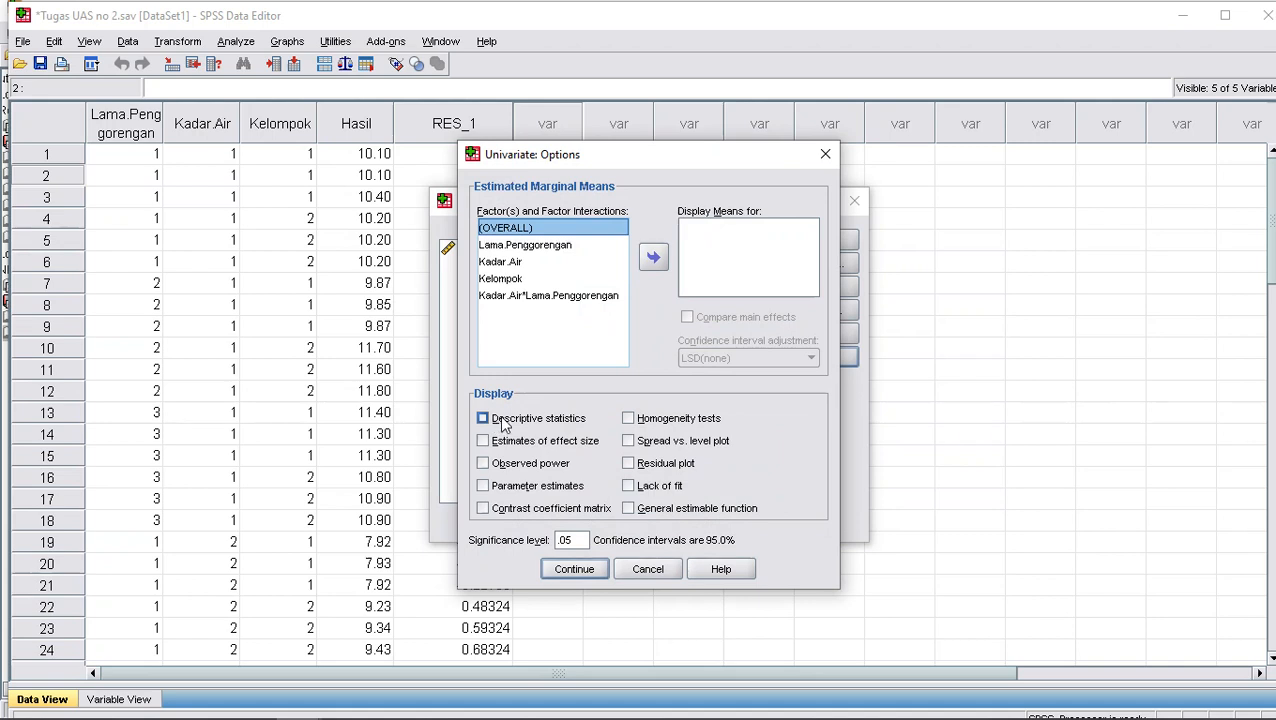
click(503, 424)
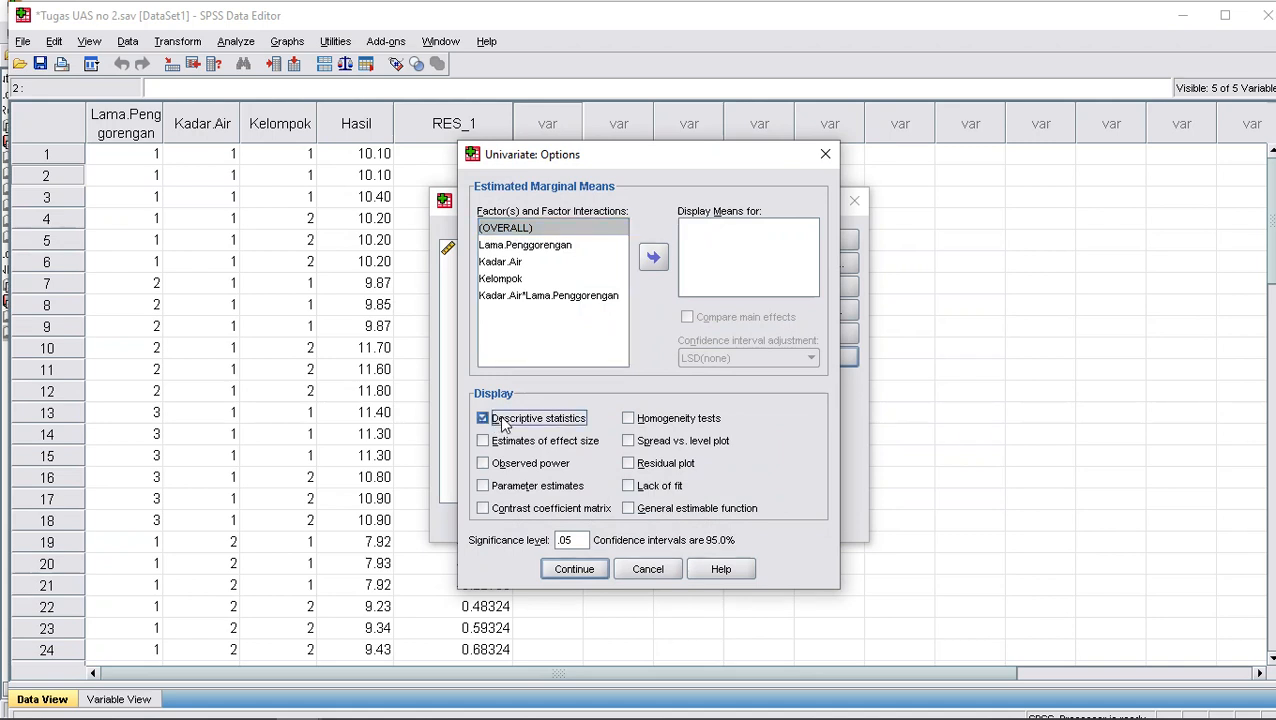
click(686, 424)
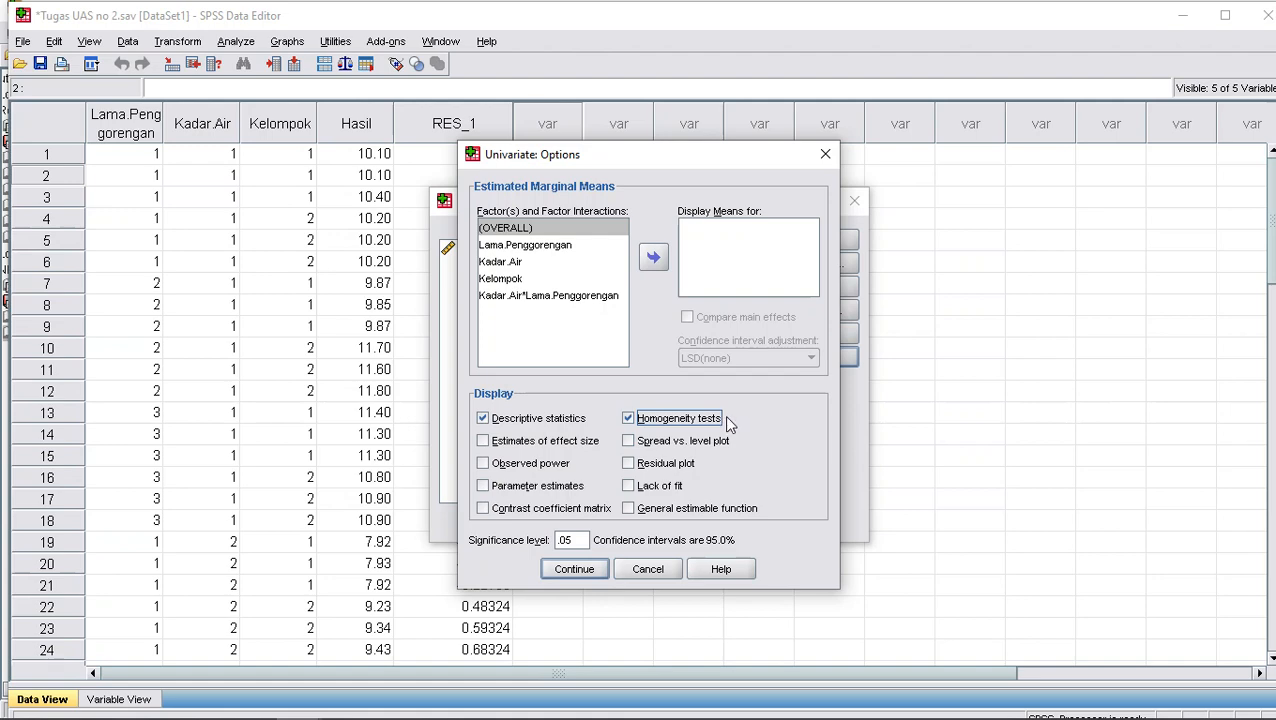
click(592, 566)
click(527, 529)
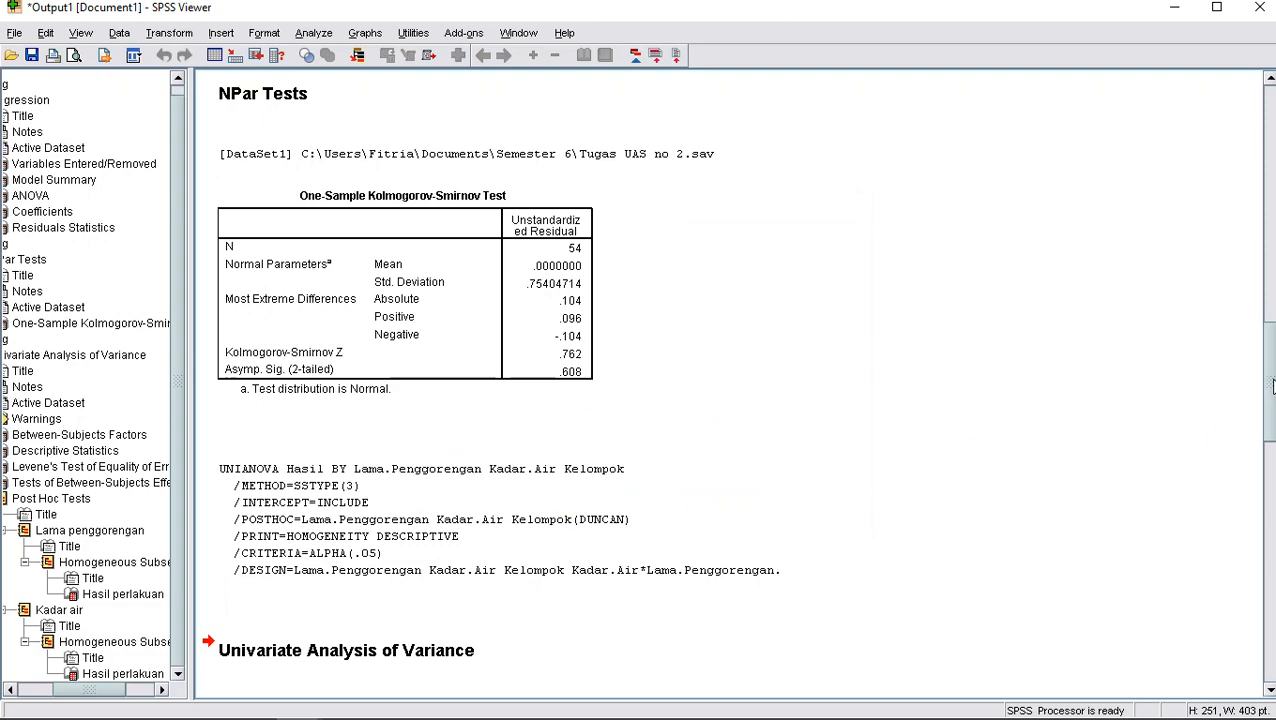
Examine Levene's test of equality of error variances and the Tests of Between-Subjects Effects table in the output
drag(1273, 386, 1273, 523)
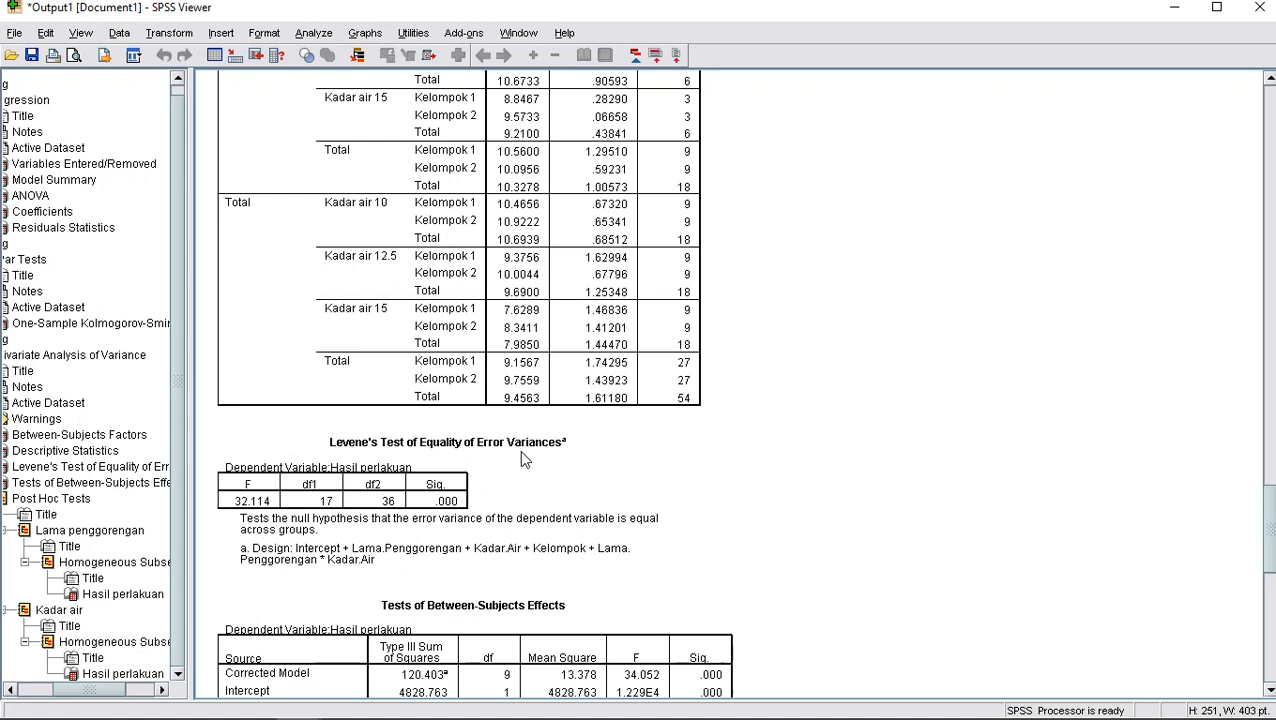
click(459, 498)
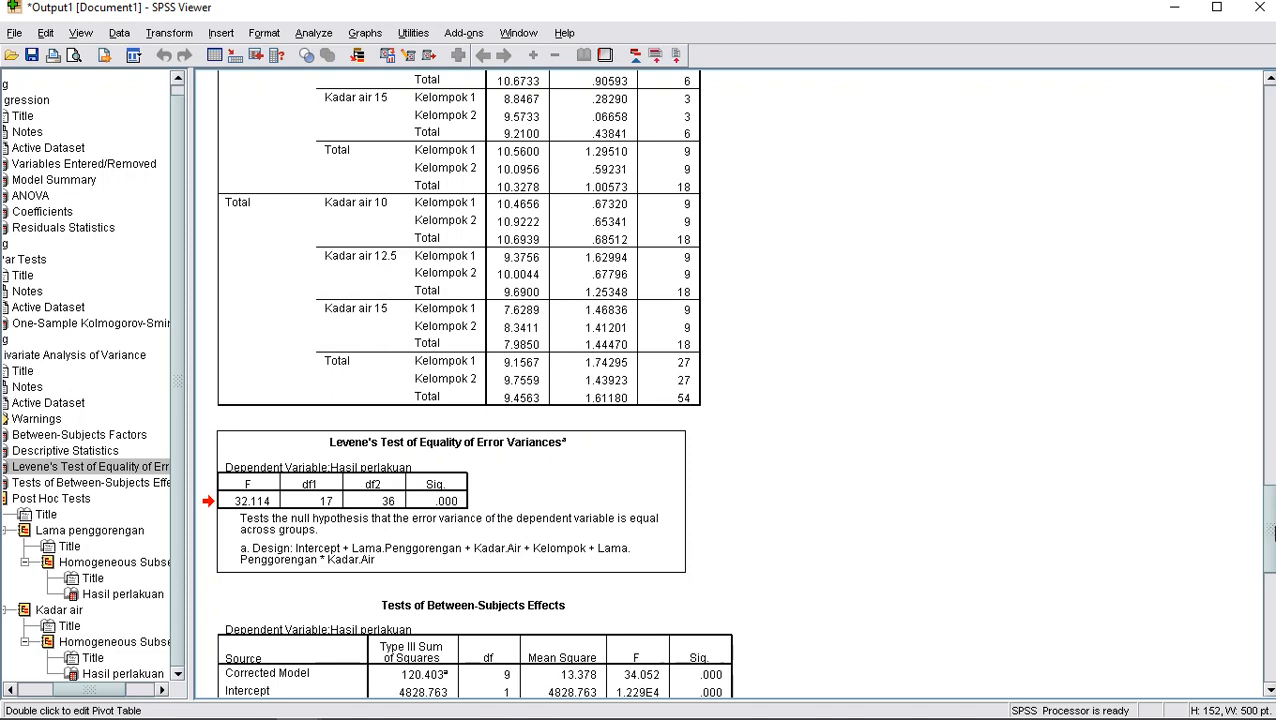
scroll(1266, 535, down, 1)
drag(1268, 541, 1266, 561)
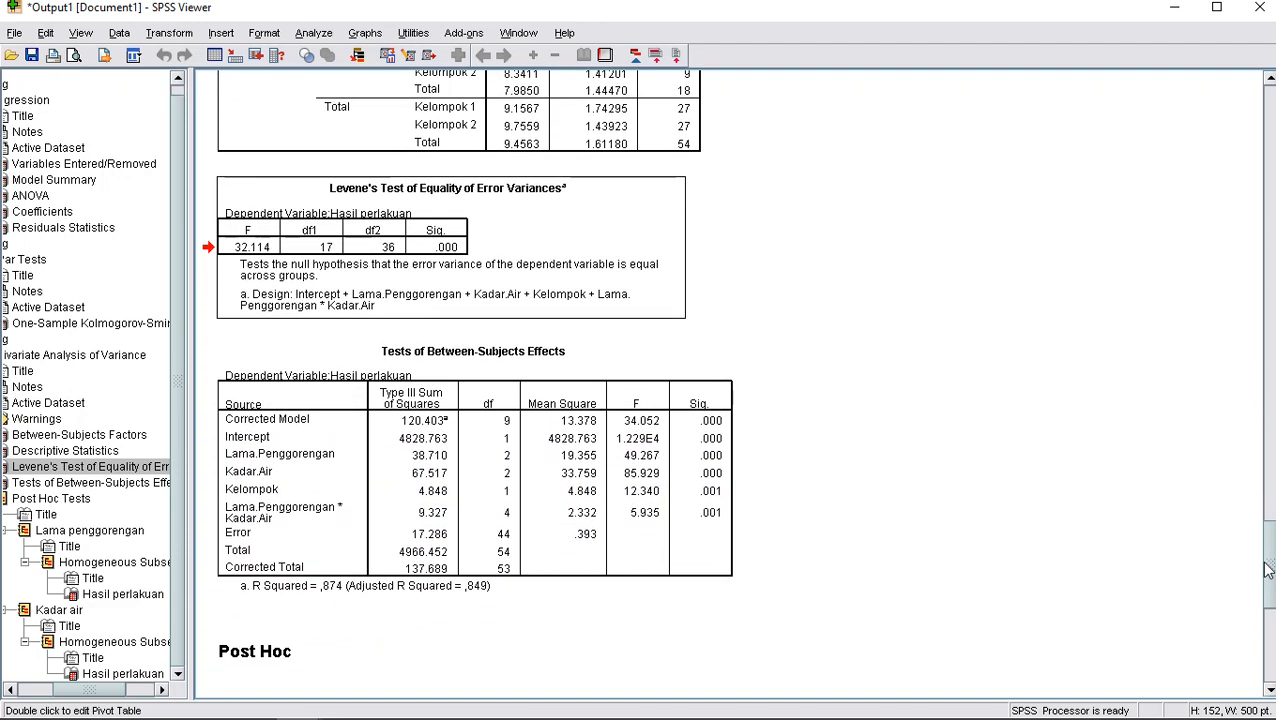
click(640, 540)
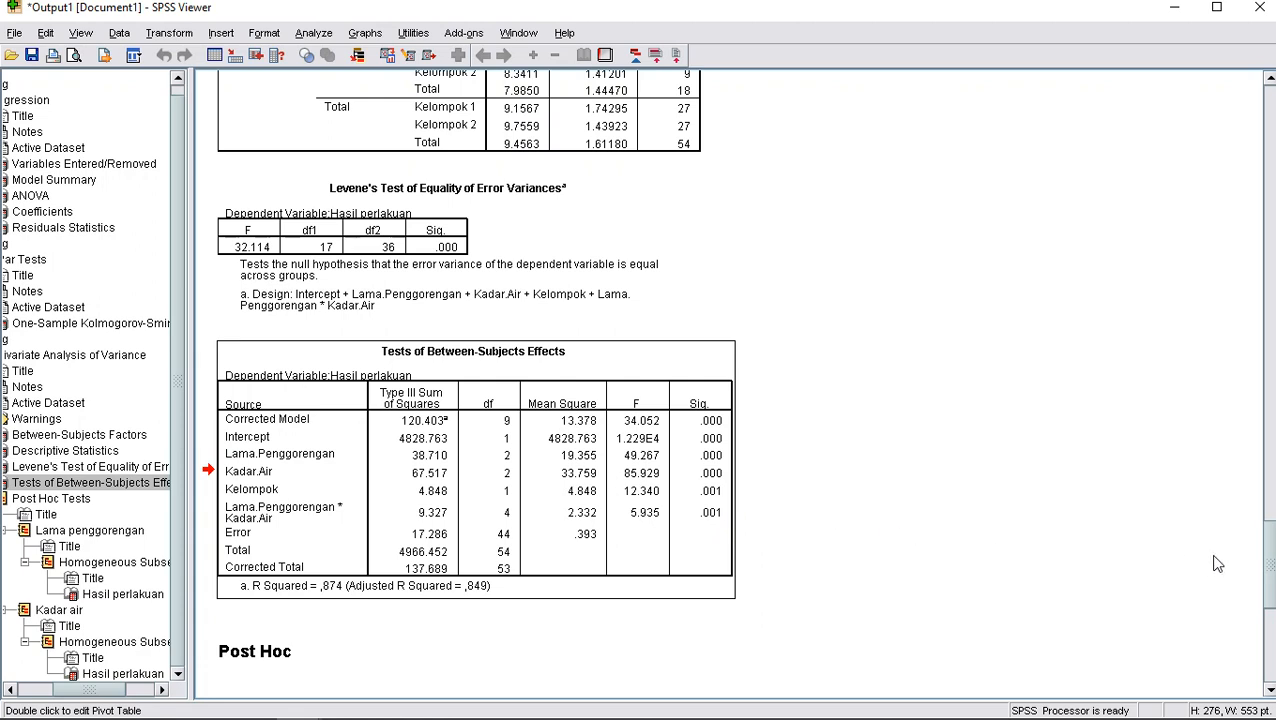
Examine the Duncan homogeneous subsets tables for Lama penggorengan and Kadar air in the post hoc output
drag(1270, 568, 1270, 572)
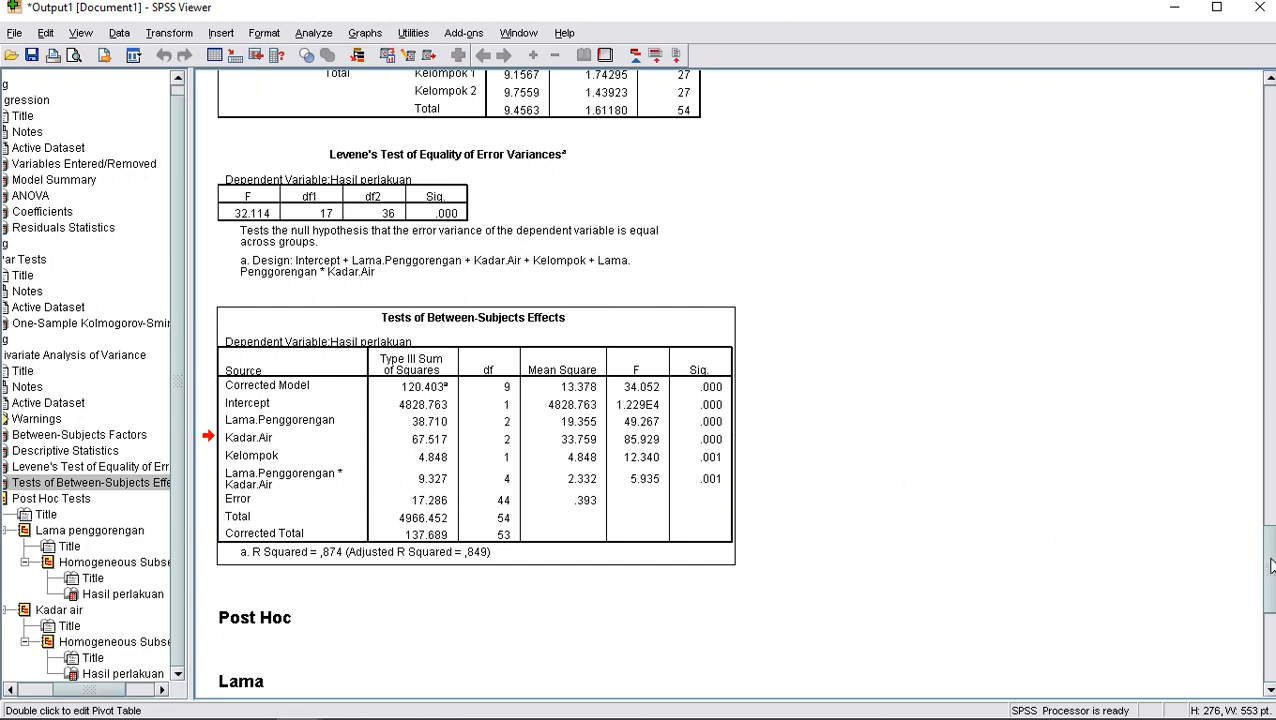
drag(1270, 566, 1271, 614)
click(443, 437)
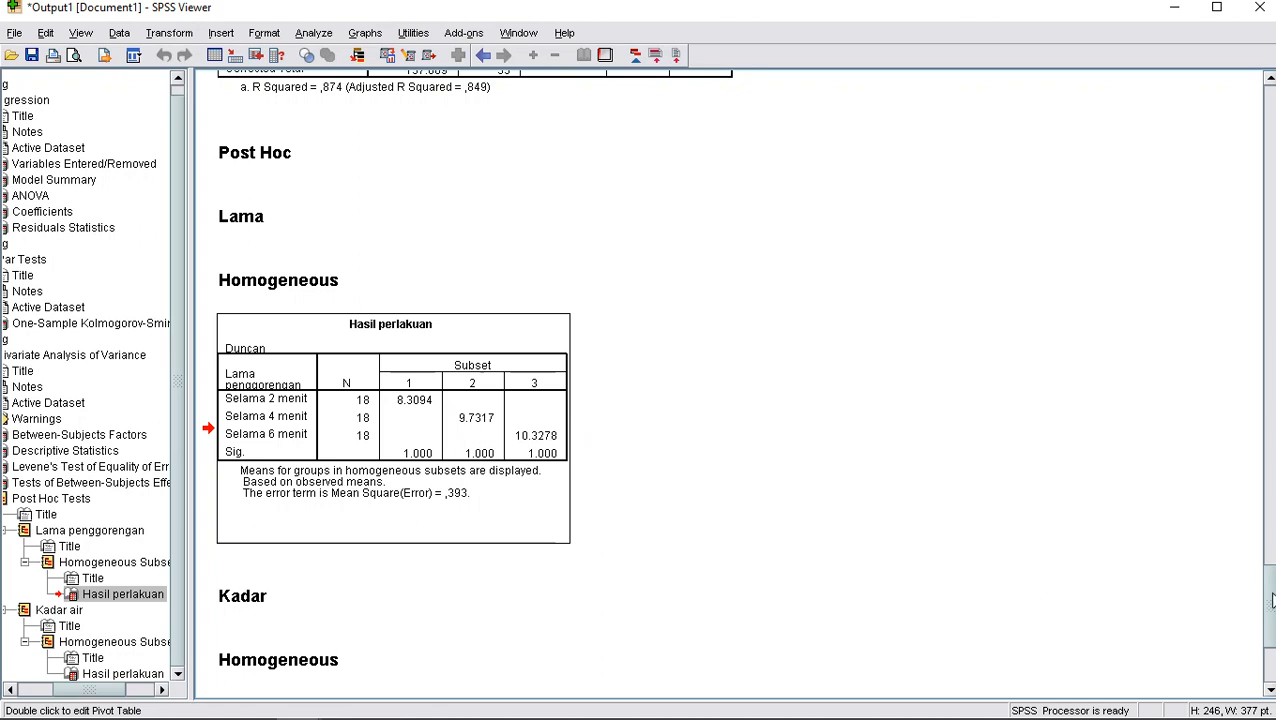
drag(1272, 600, 1272, 638)
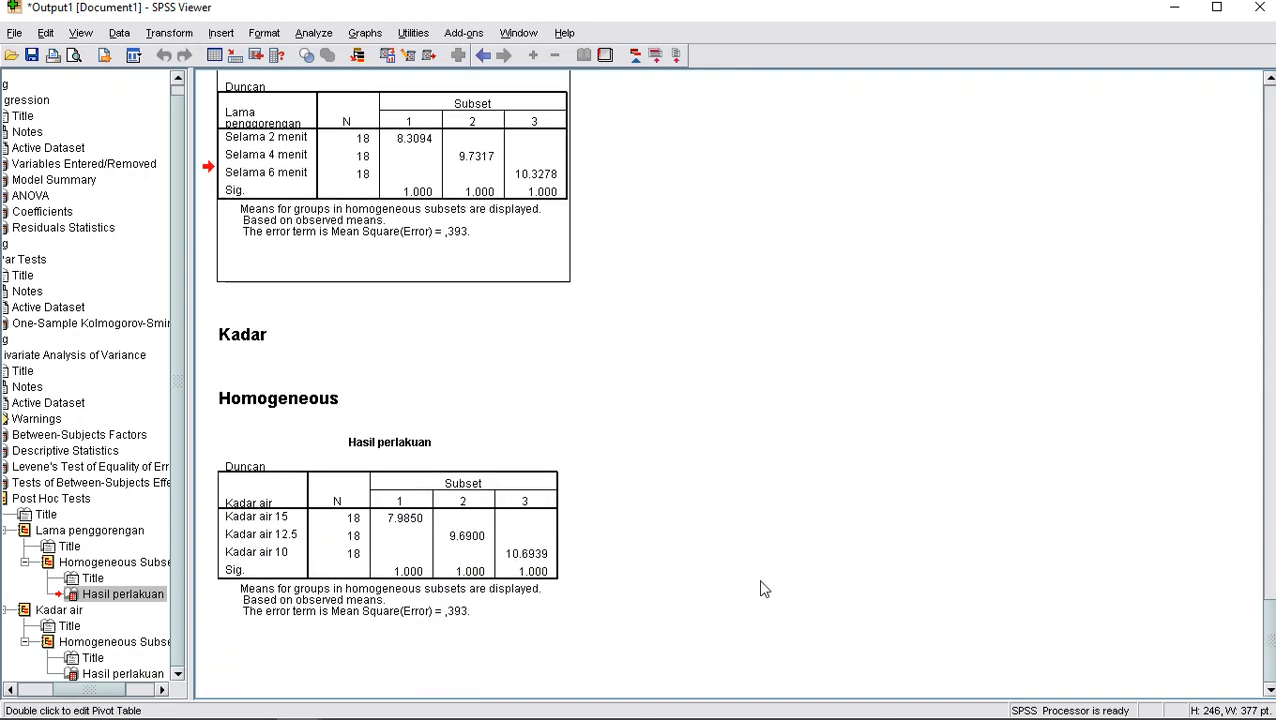
click(410, 519)
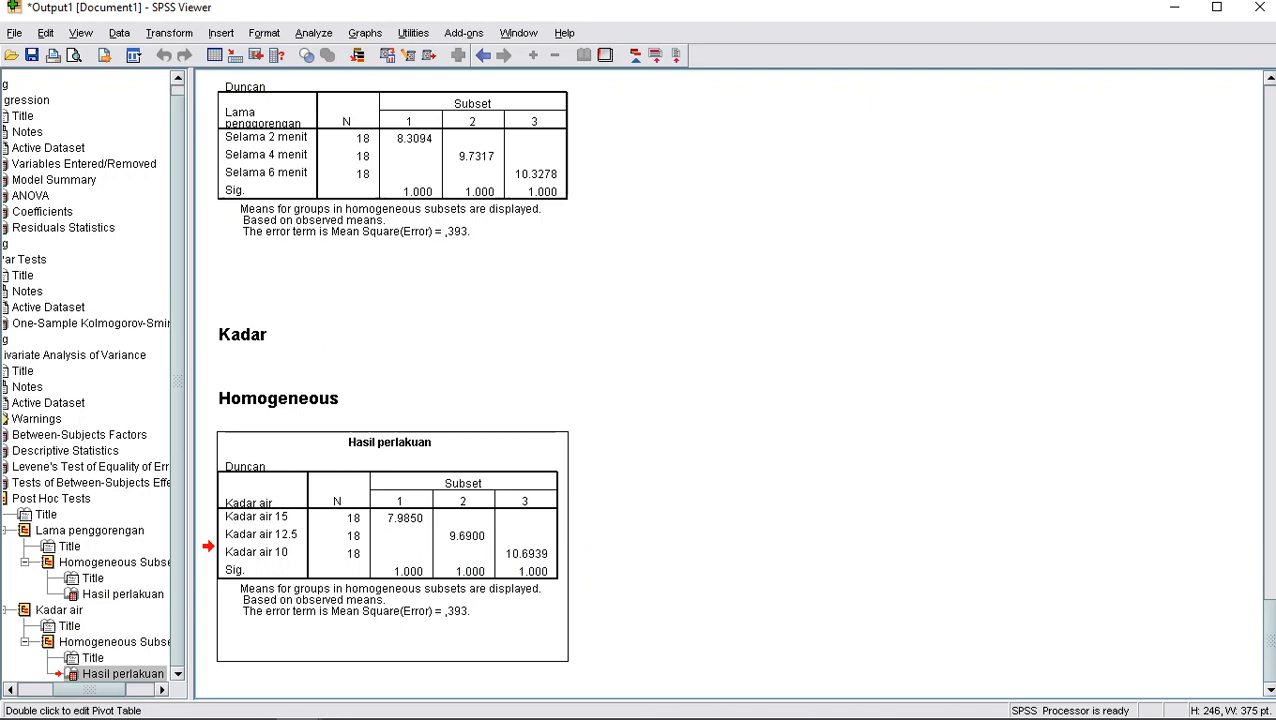
mouse_move(838, 718)
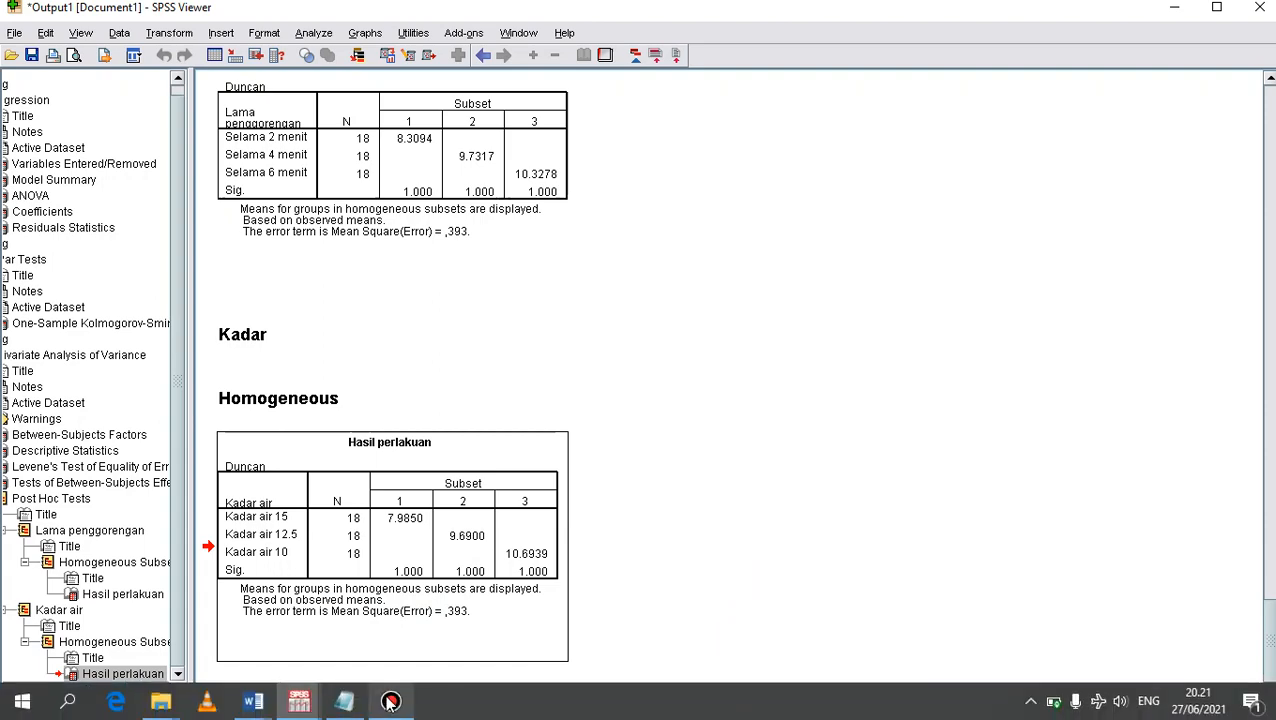
click(397, 650)
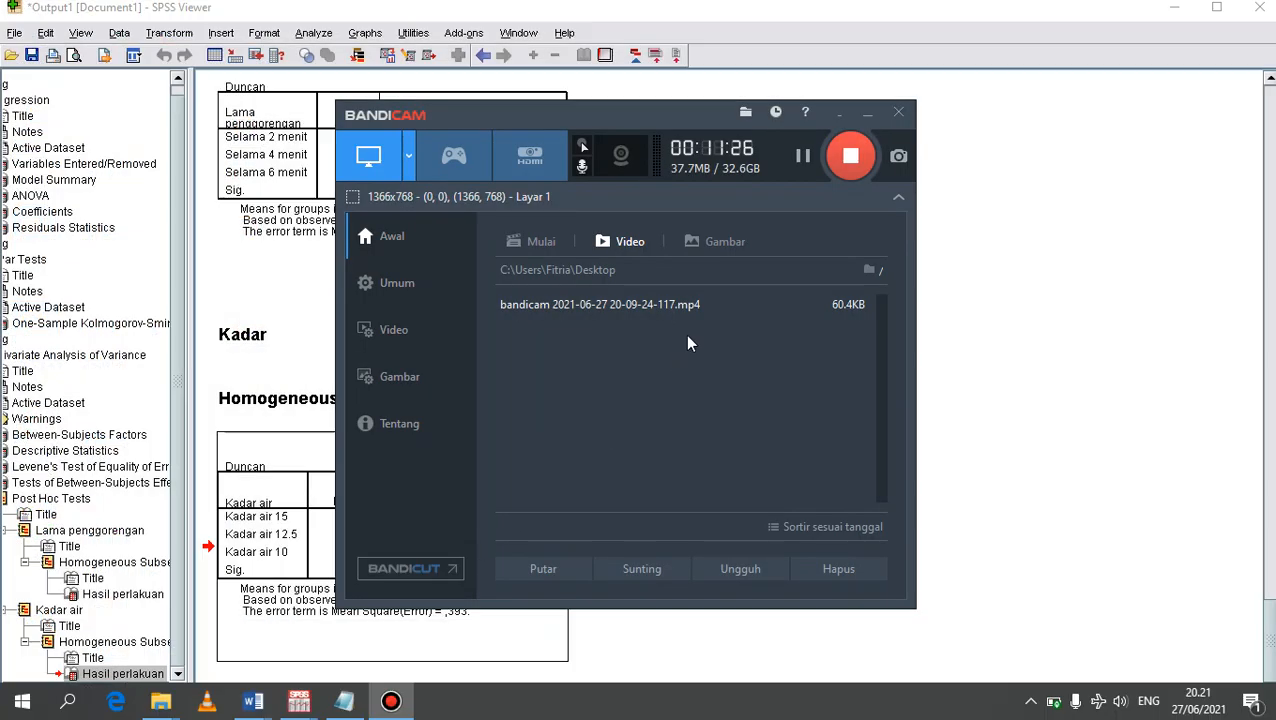